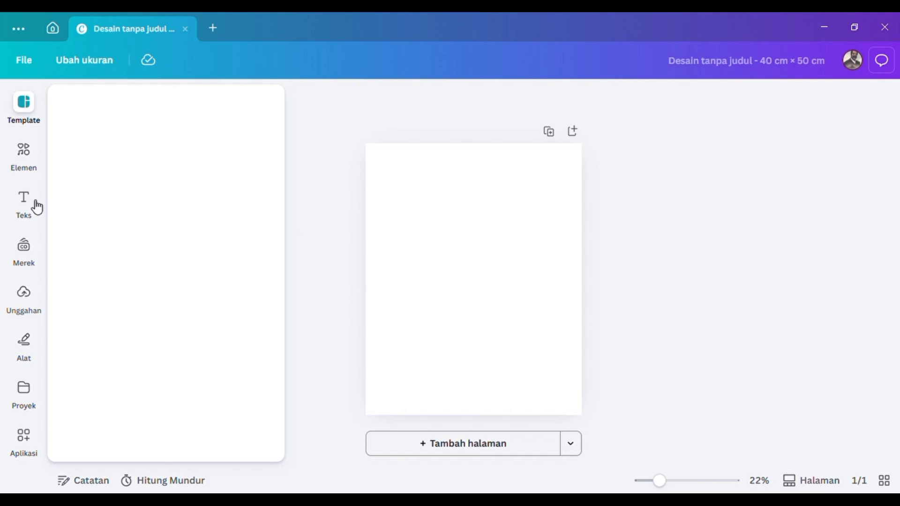
Add a heading to the blank page and set its font to Le Jour Serif.
left_click(26, 206)
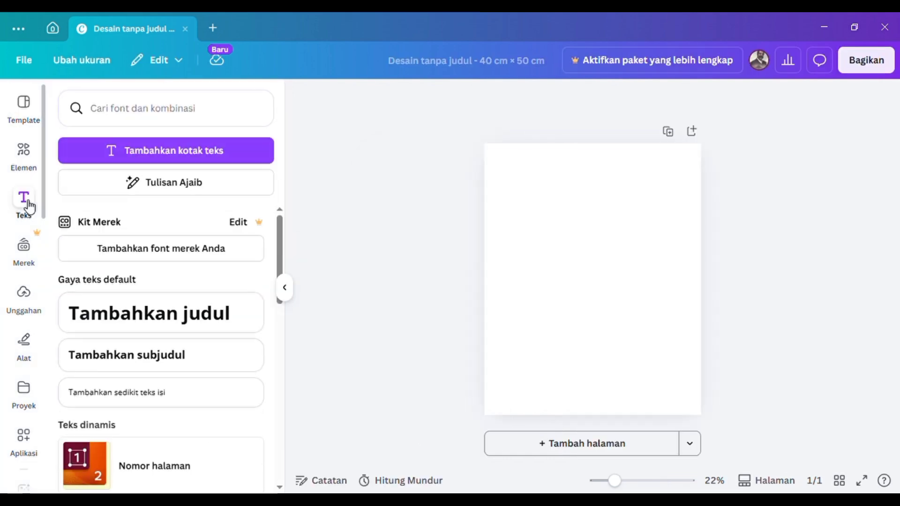
left_click(114, 324)
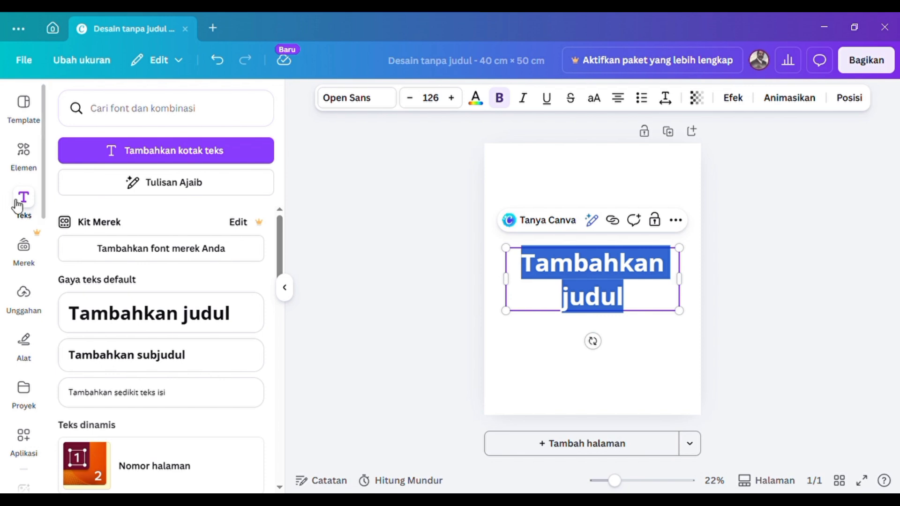
left_click(363, 98)
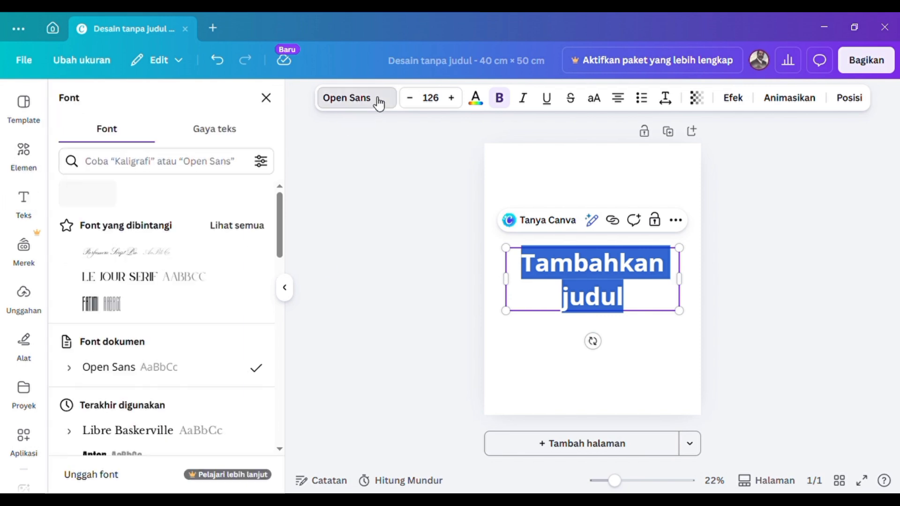
left_click(131, 284)
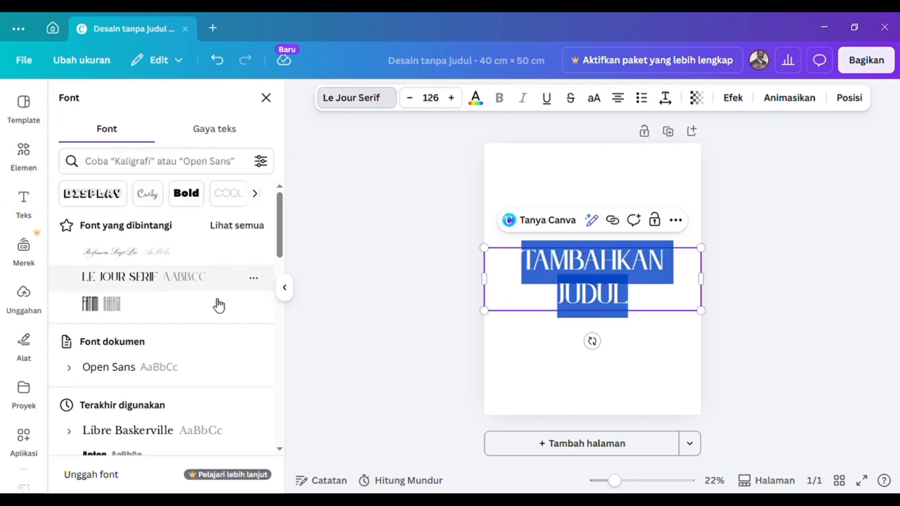
Replace the placeholder heading text with "EXPLORE WITHOT LIMITS".
type("EXPLORE")
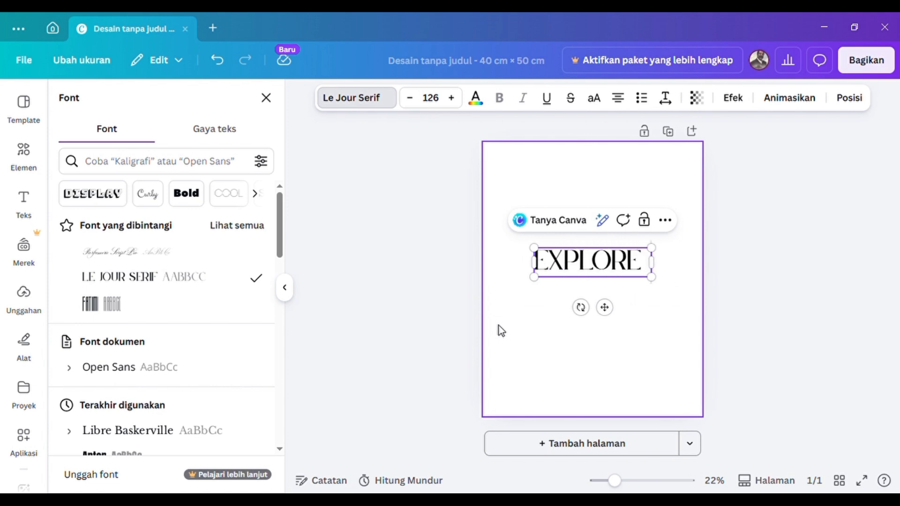
type(" WITH")
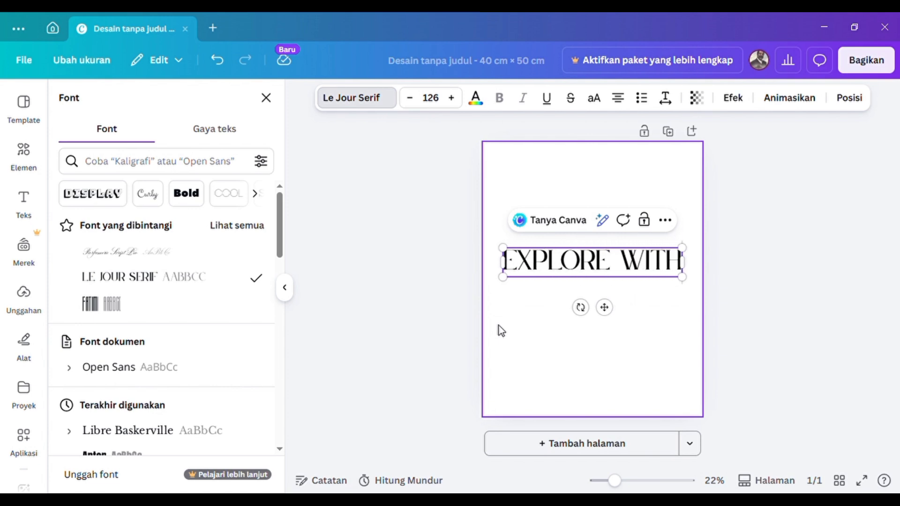
type("OT L")
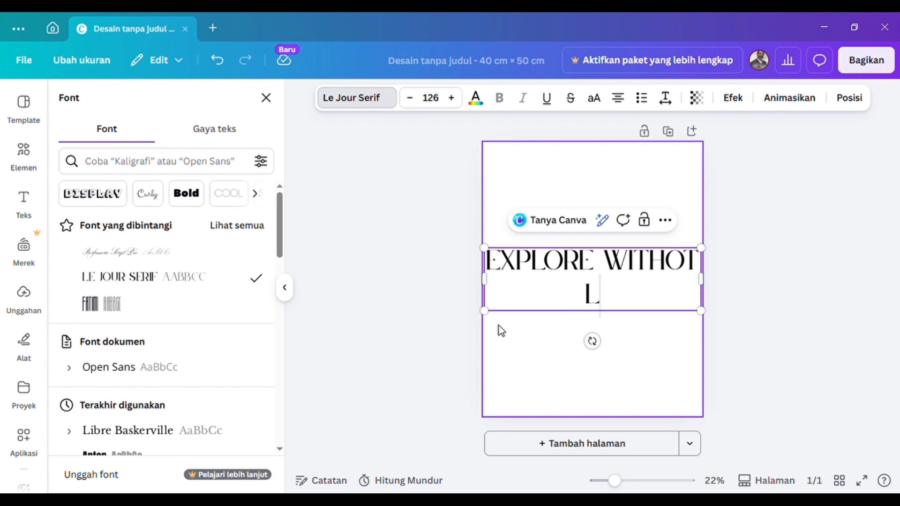
type("IMITS")
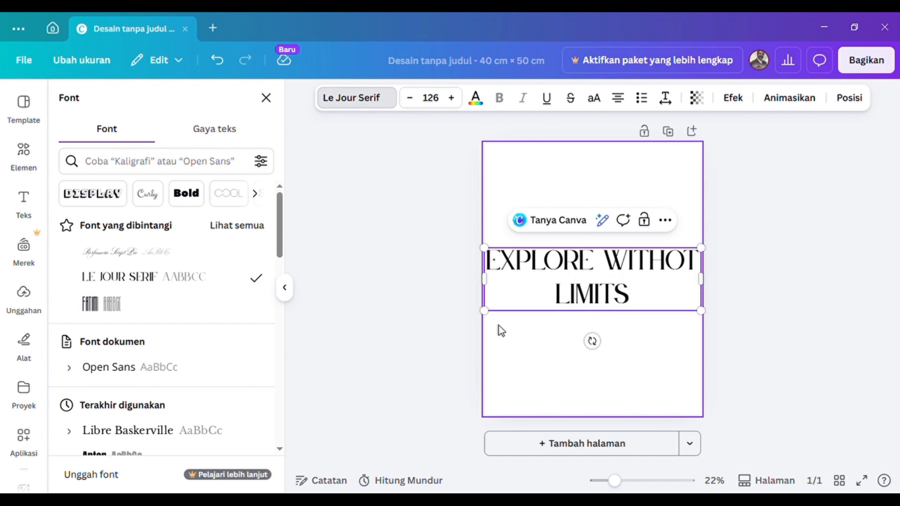
key("Return")
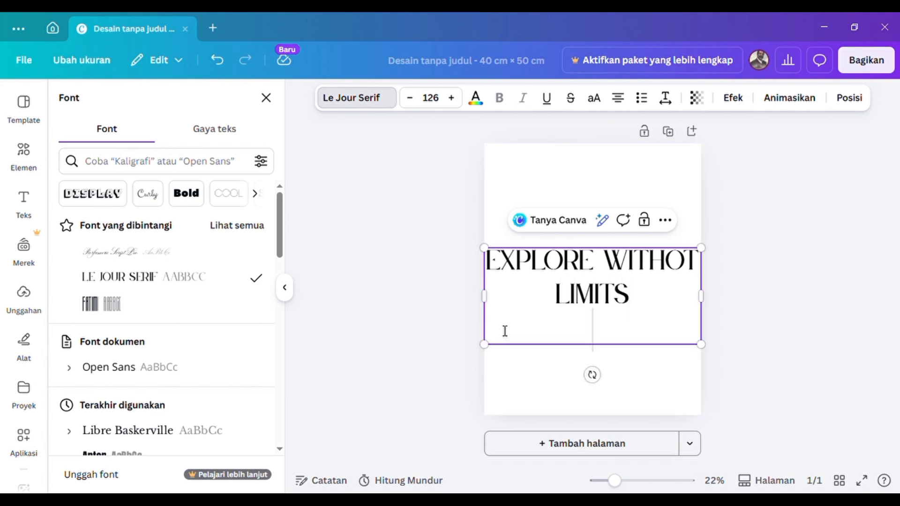
left_click(499, 325)
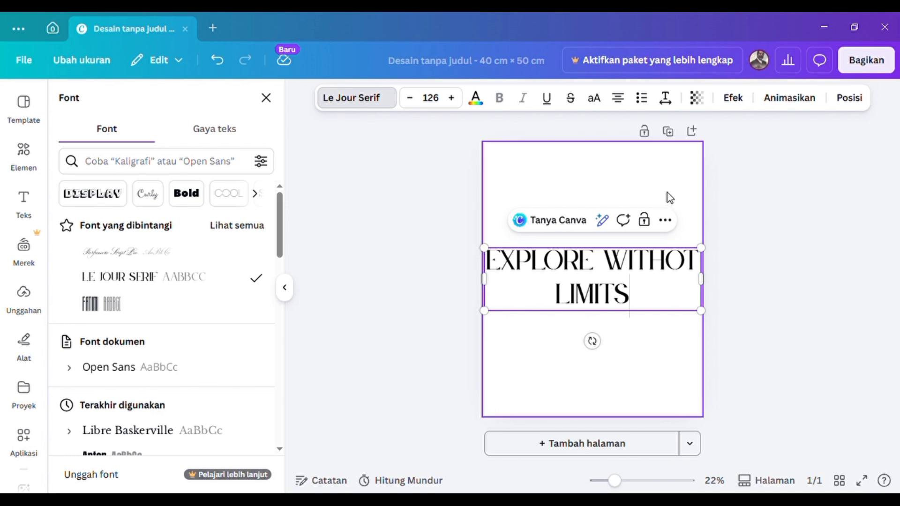
Narrow the "EXPLORE WITHOT LIMITS" text box so "EXPLORE" stands alone on the first line, and move it to the page's upper edge.
left_click(514, 290)
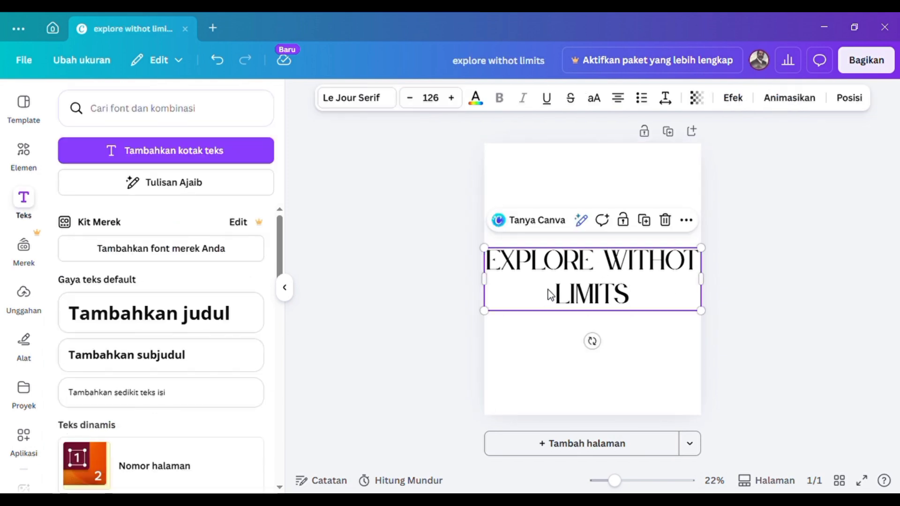
left_click_drag(487, 288, 501, 288)
left_click_drag(617, 283, 609, 193)
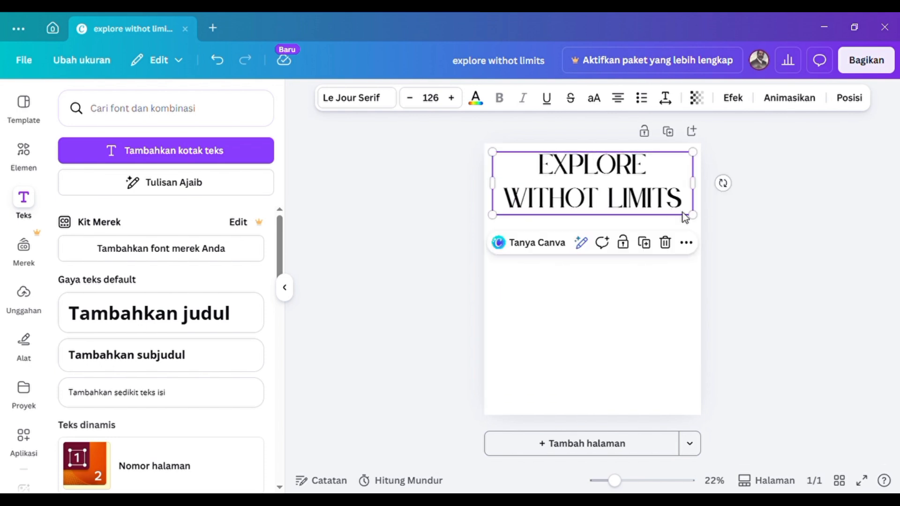
Shrink the "EXPLORE WITHOT LIMITS" heading to a font size of about 97.4 and centre it horizontally near the page's upper edge.
left_click_drag(693, 216, 662, 204)
left_click(687, 203)
left_click(598, 197)
left_click_drag(598, 197, 614, 198)
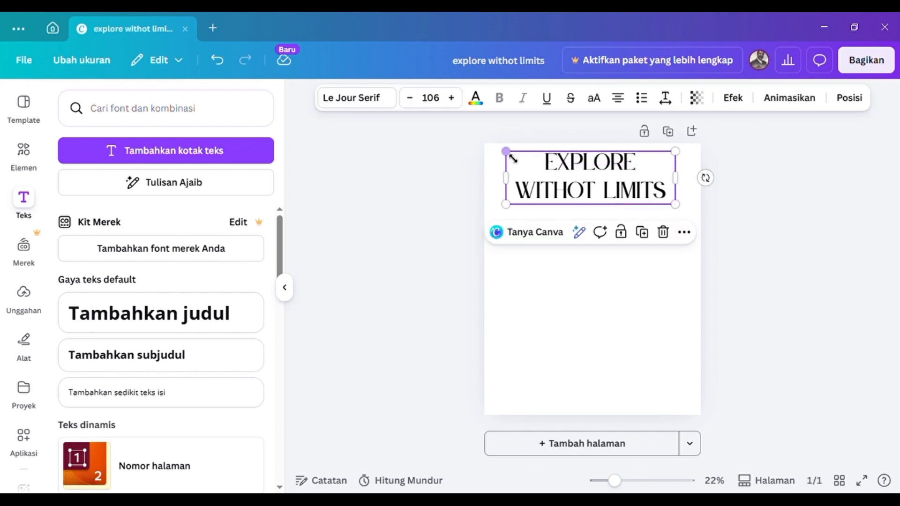
left_click_drag(507, 151, 522, 170)
left_click_drag(598, 179, 598, 185)
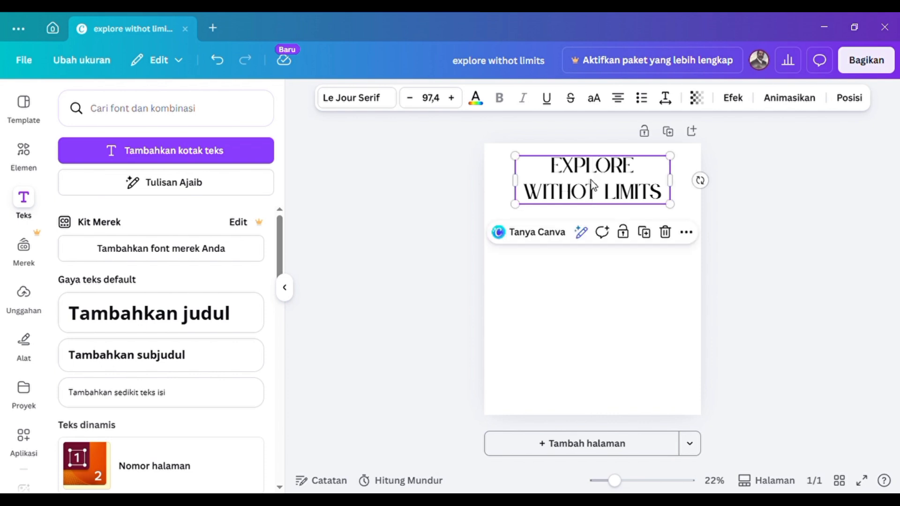
left_click(762, 295)
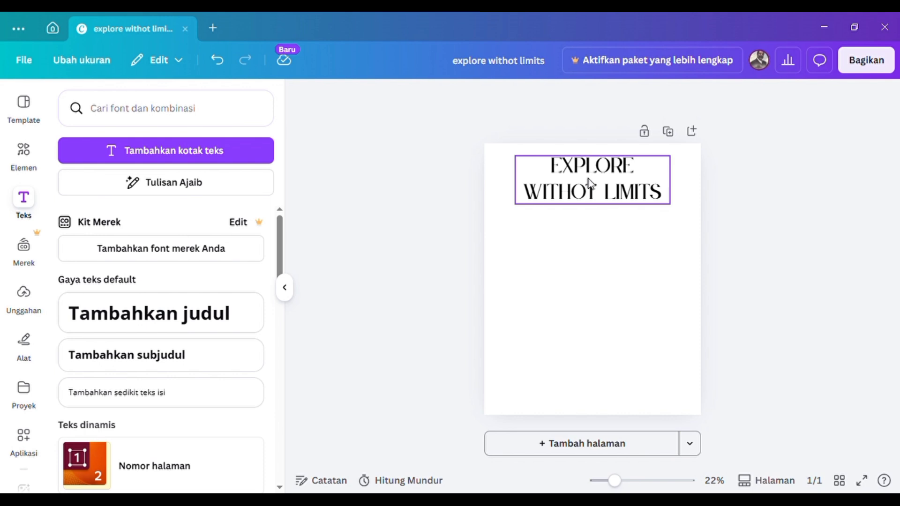
Add a second heading in the default bold Open Sans reading "BEYOND".
left_click(136, 312)
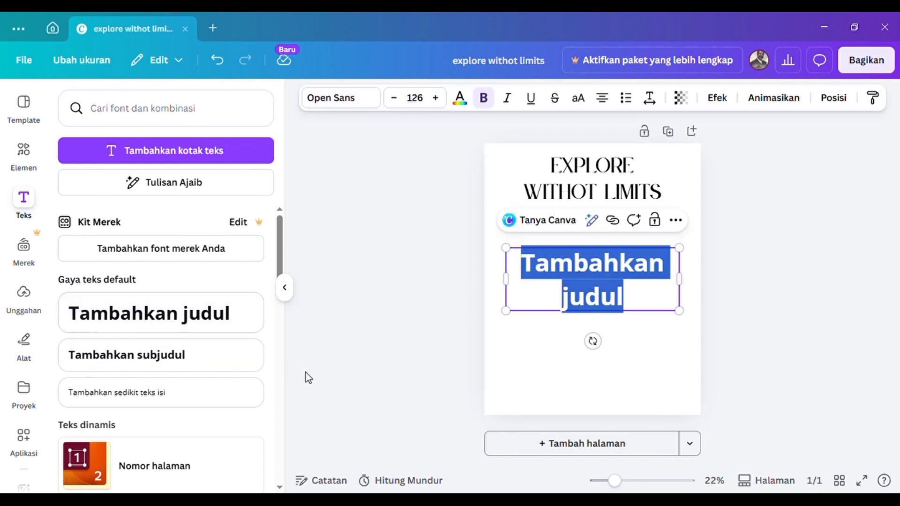
key("BackSpace")
type("BEYOND")
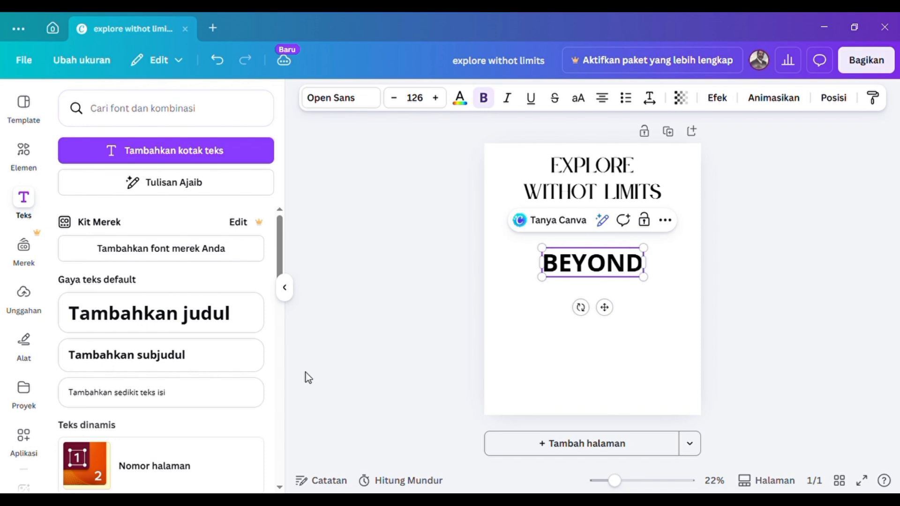
left_click(623, 328)
Enlarge "BEYOND" to a font size of about 253 and place it directly below "WITHOT LIMITS".
left_click(608, 270)
left_click_drag(542, 247, 505, 237)
left_click_drag(643, 238, 687, 225)
left_click_drag(594, 247, 589, 218)
left_click_drag(679, 243, 700, 284)
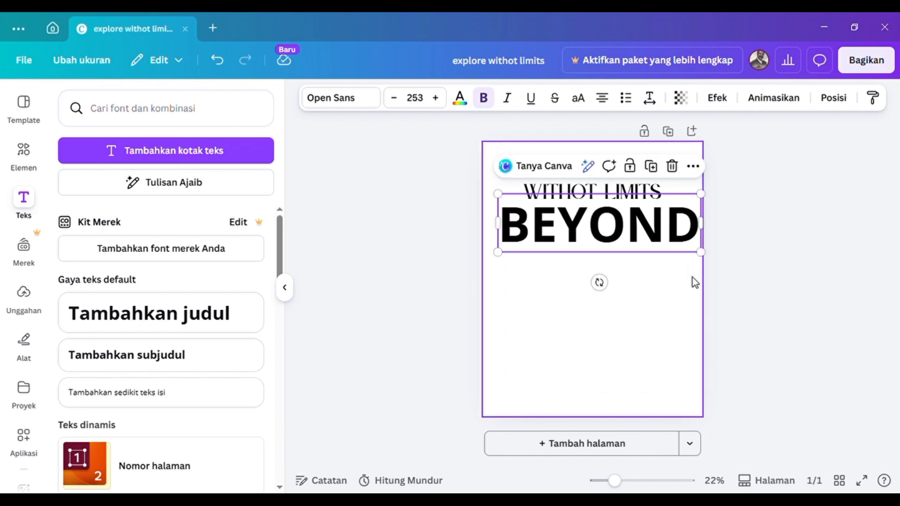
Nudge "BEYOND" left and enlarge it to a font size of about 258 so it spans the page width evenly.
key("Left")
key("Left")
key("Left")
key("Left")
key("Left")
key("Left")
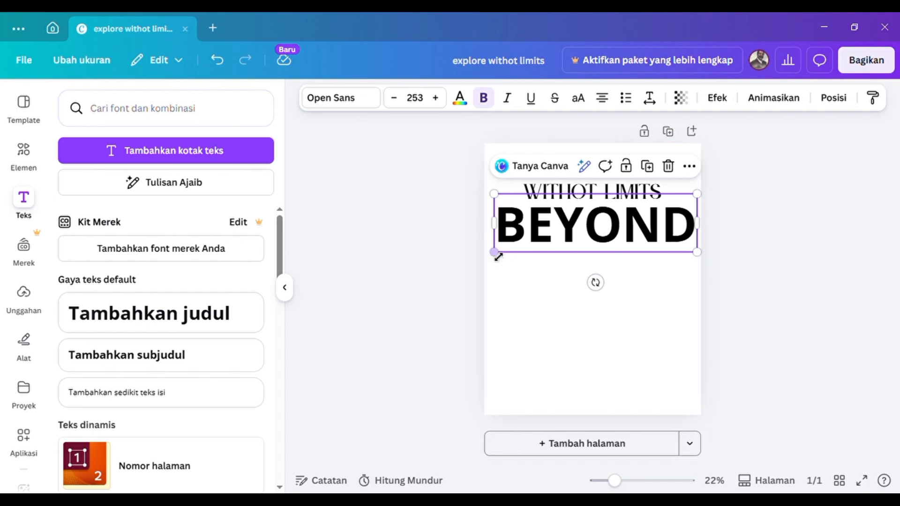
left_click_drag(495, 252, 492, 256)
key("Left")
key("Left")
key("Left")
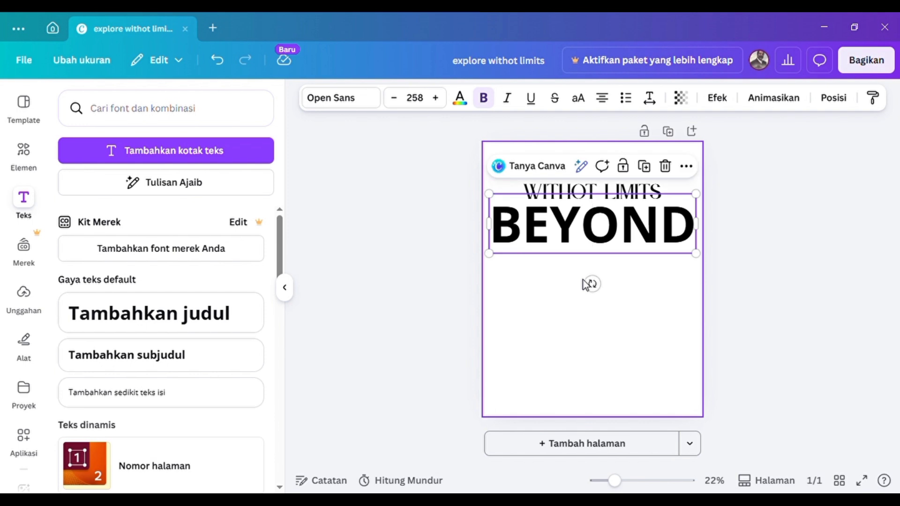
left_click(796, 281)
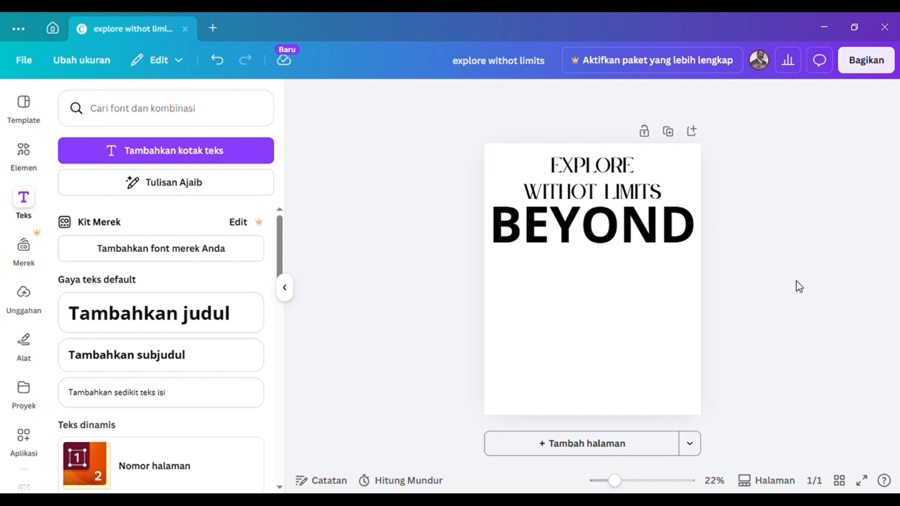
Add a third heading reading "LIMITS" in the Anton font.
left_click(160, 318)
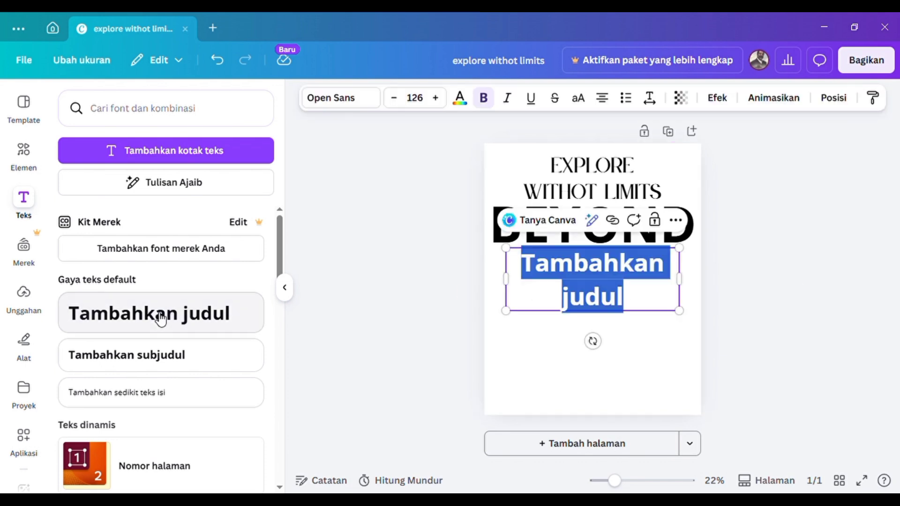
left_click(346, 106)
scroll(94, 344, "down", 5)
left_click(122, 224)
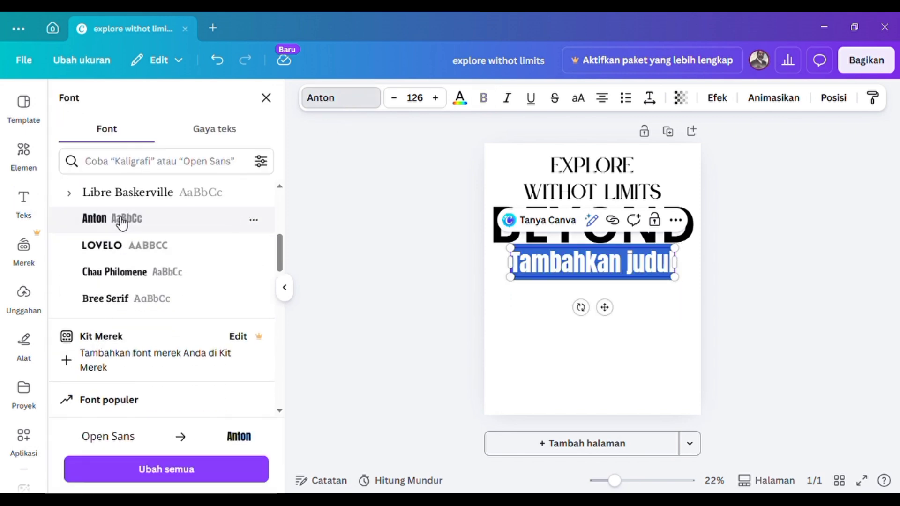
type("LIMITS")
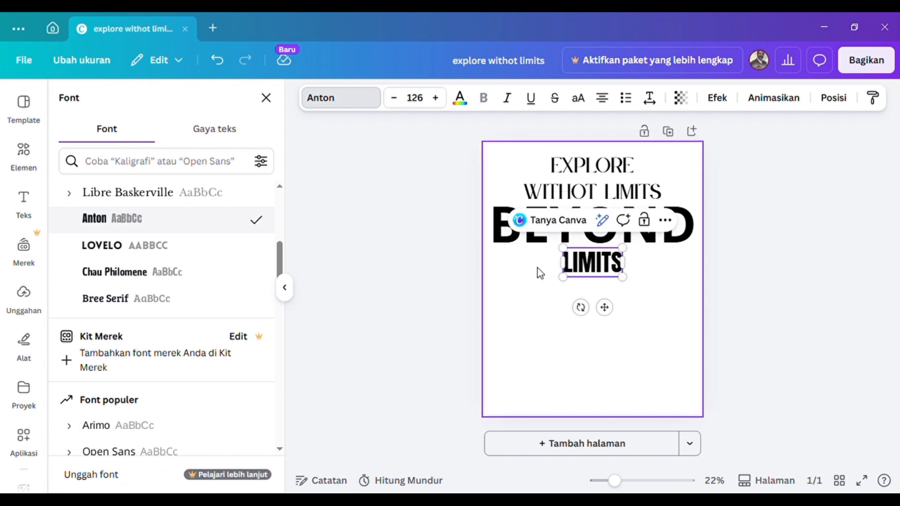
Enlarge "LIMITS" to a font size of about 434 so it is about as wide as "BEYOND".
left_click_drag(563, 277, 505, 334)
left_click_drag(623, 312, 697, 362)
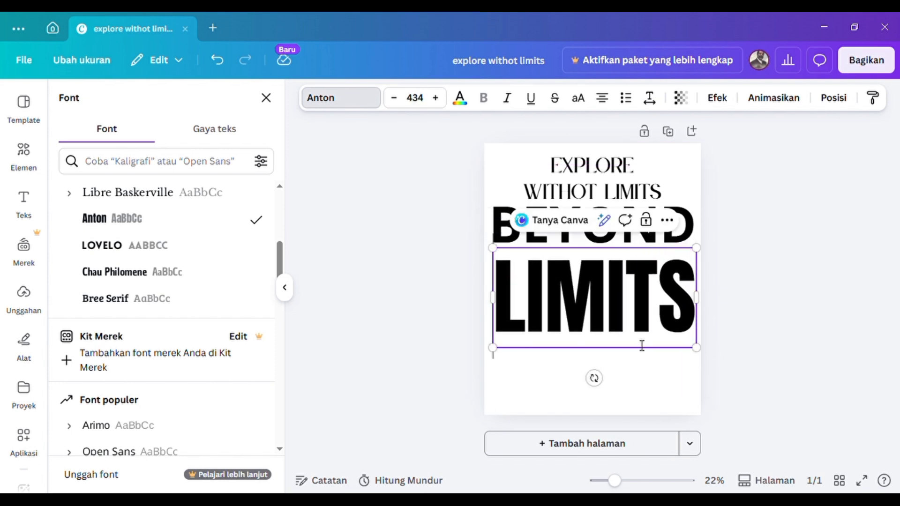
left_click(682, 177)
Nudge "LIMITS" upward until its letters sit close below "BEYOND".
left_click(653, 291)
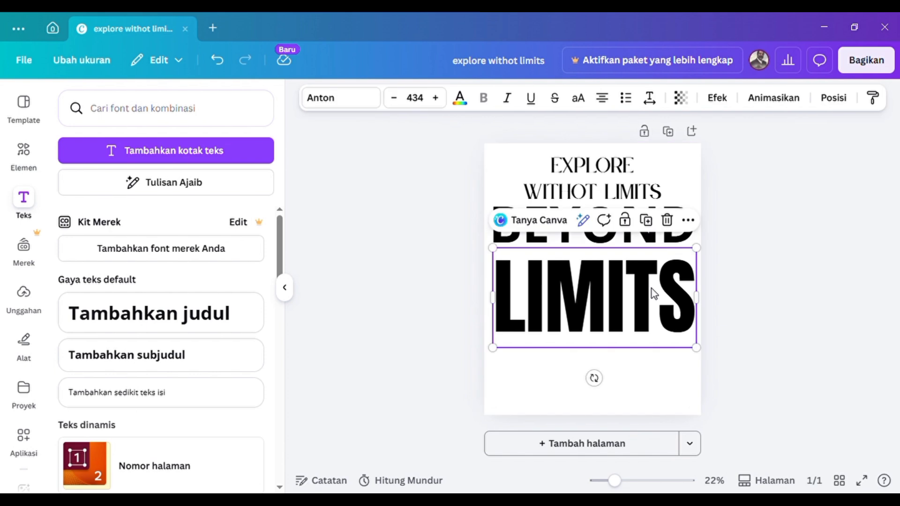
key("Up")
key("Up")
key("Up")
key("Up")
key("Up")
key("Up")
key("Up")
key("Up")
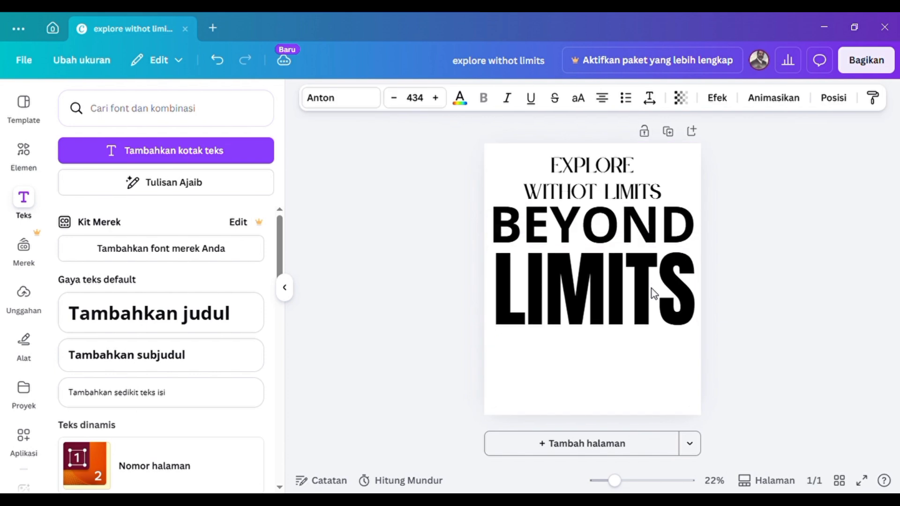
key("Up")
key("Up")
key("Up")
key("Up")
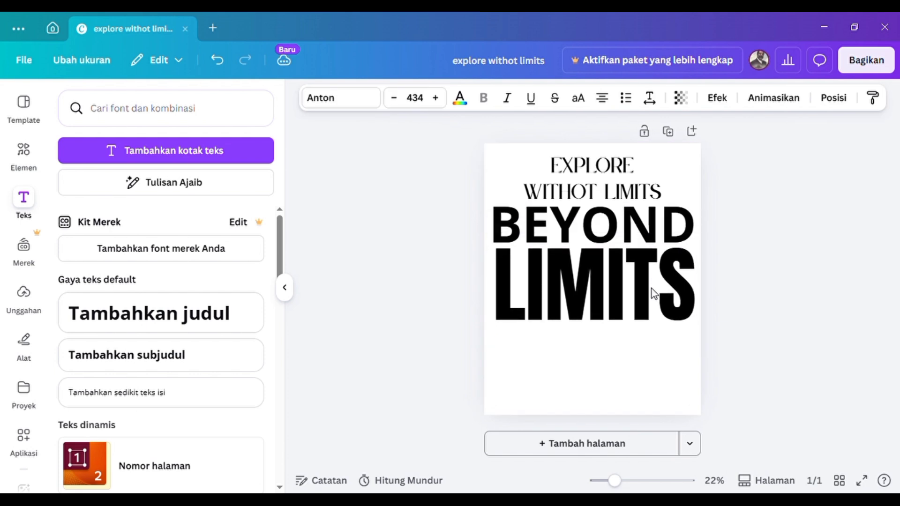
Nudge "LIMITS" left and enlarge it to a font size of about 438, aligning both its edges with "BEYOND".
key("Left")
key("Left")
key("Left")
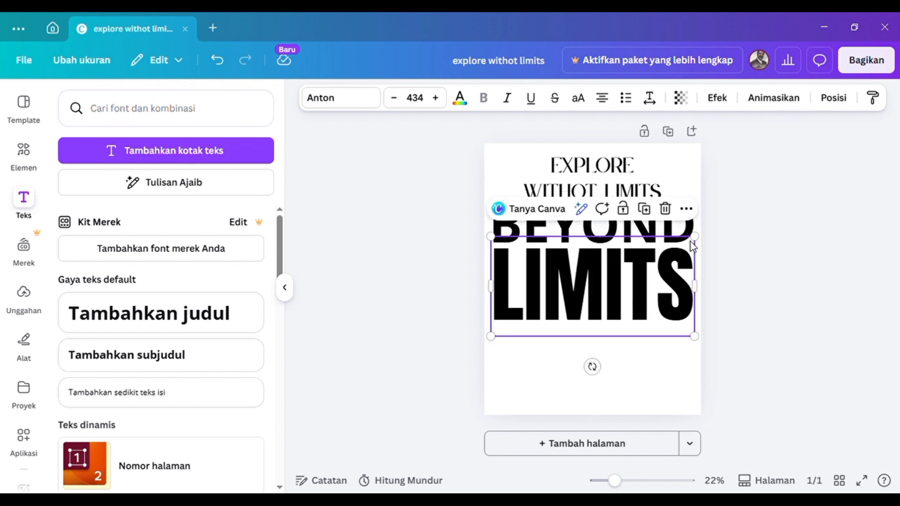
left_click_drag(707, 244, 706, 242)
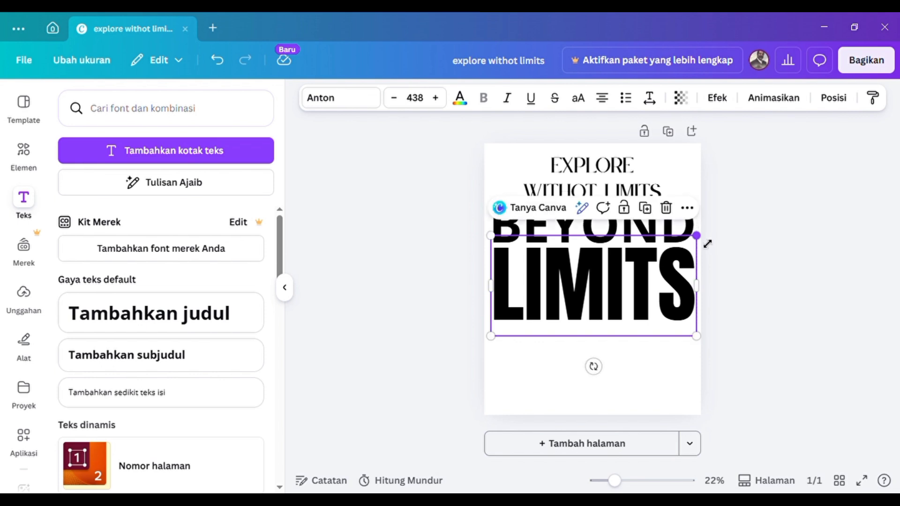
left_click(778, 286)
Add the olive green square shape and stretch it into a wide rectangle below "LIMITS", about as wide as the text.
left_click(29, 155)
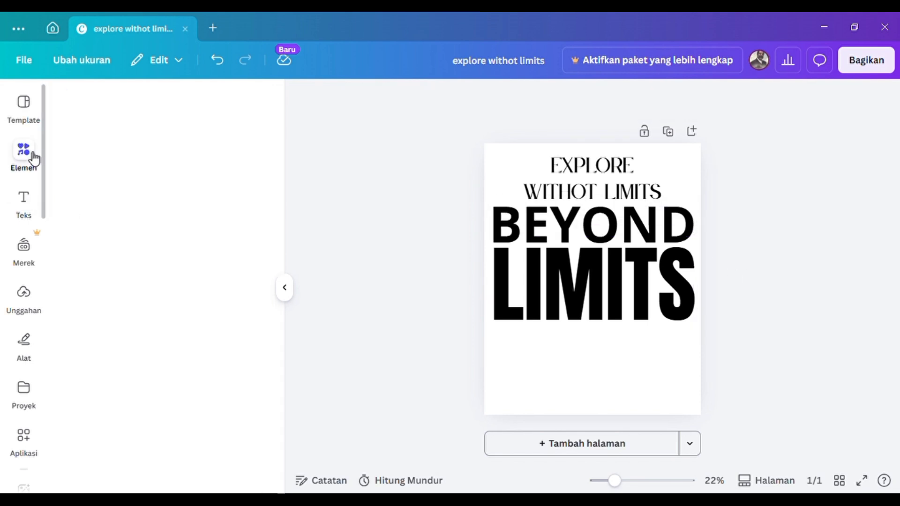
left_click(134, 220)
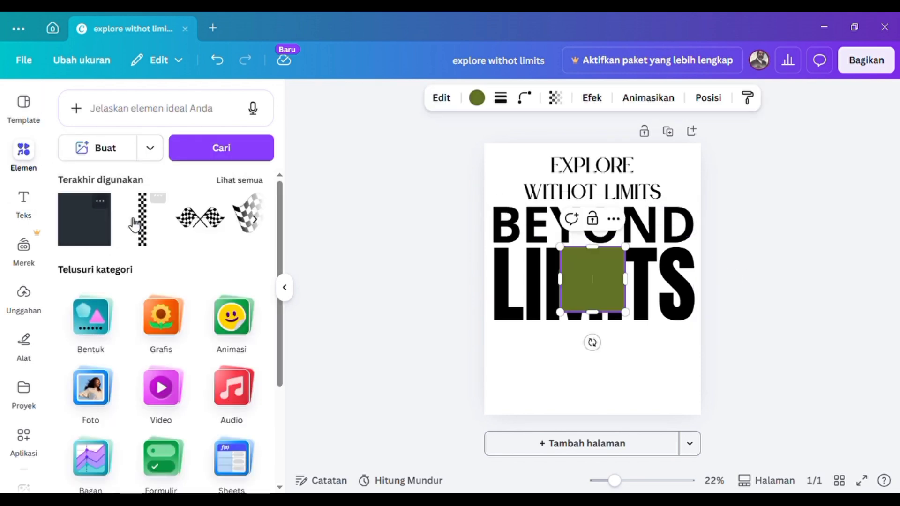
left_click_drag(593, 279, 698, 373)
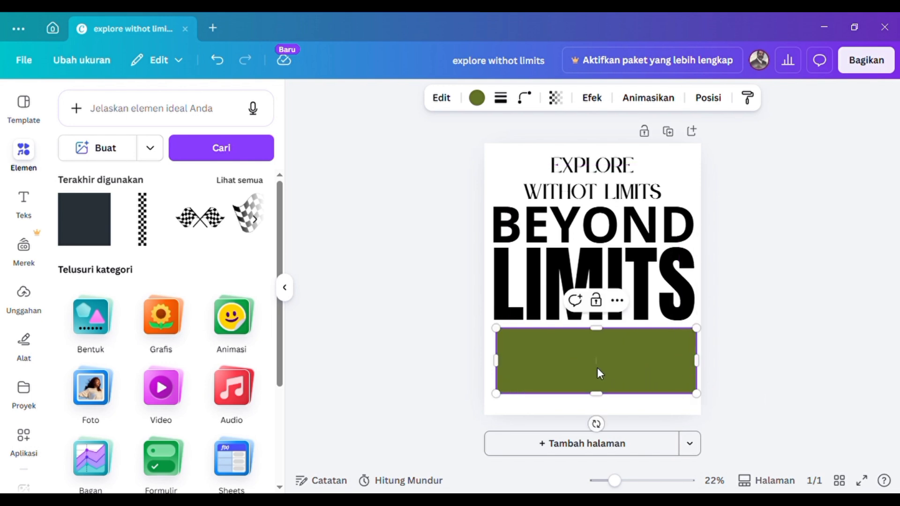
Shift the green rectangle slightly left so its edges line up with the "LIMITS" text above.
left_click(781, 306)
left_click(613, 354)
left_click_drag(612, 353, 611, 352)
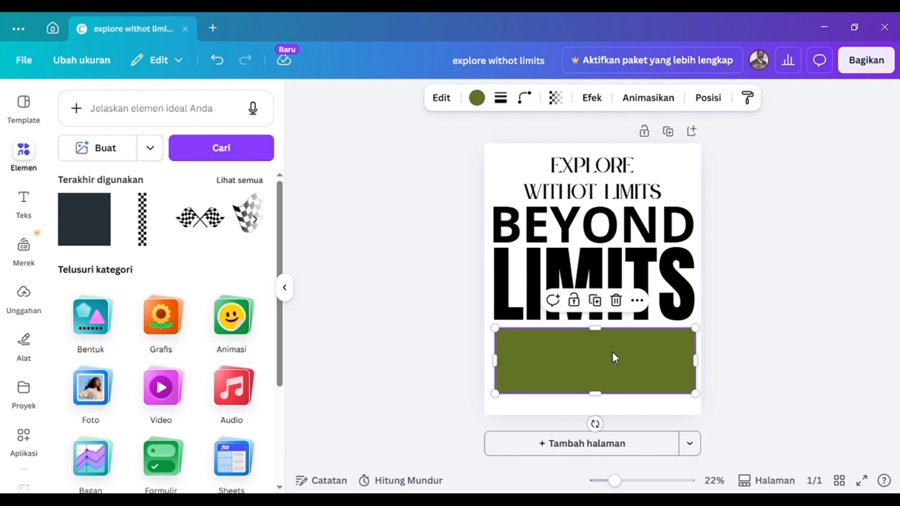
left_click_drag(504, 370, 502, 374)
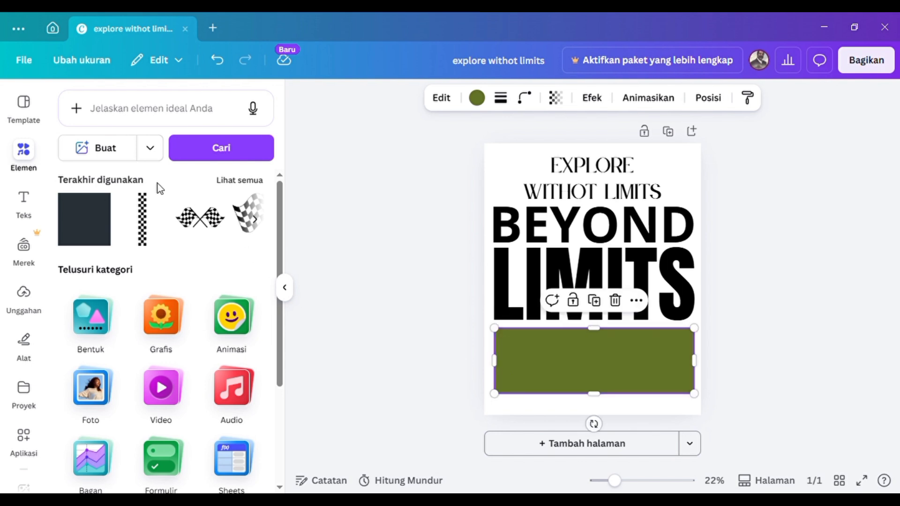
Change the fill colour of the green rectangle below "LIMITS" to black and deselect it.
left_click(478, 98)
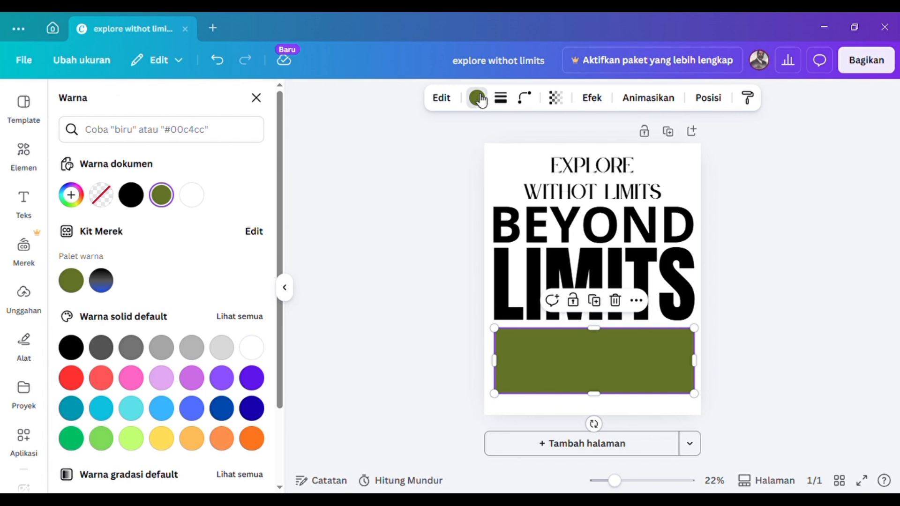
left_click(142, 205)
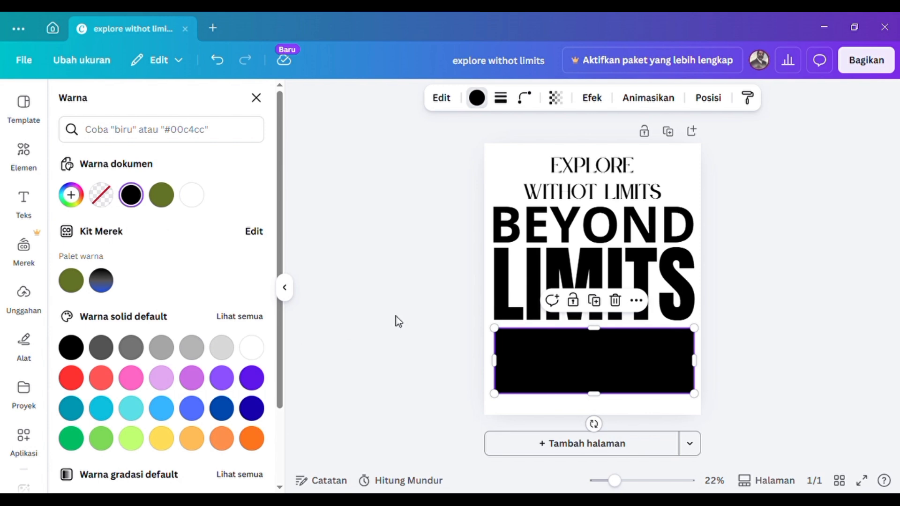
left_click(782, 229)
left_click(369, 226)
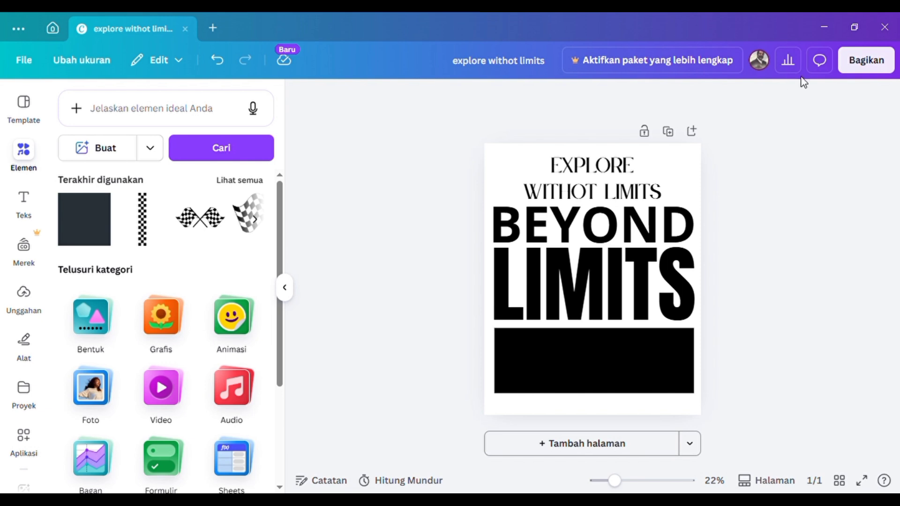
Download the finished black-and-white poster as a JPG file at size 1 and quality 80.
left_click(892, 64)
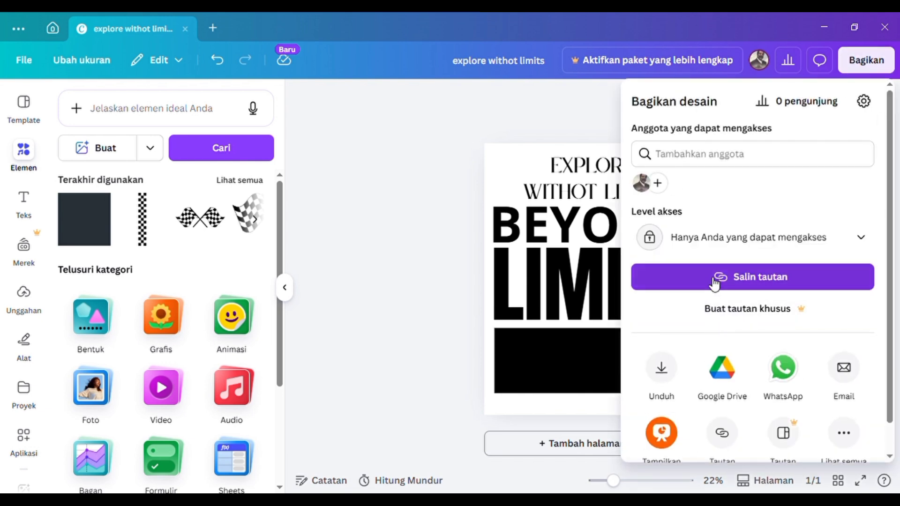
scroll(715, 282, "down", 1)
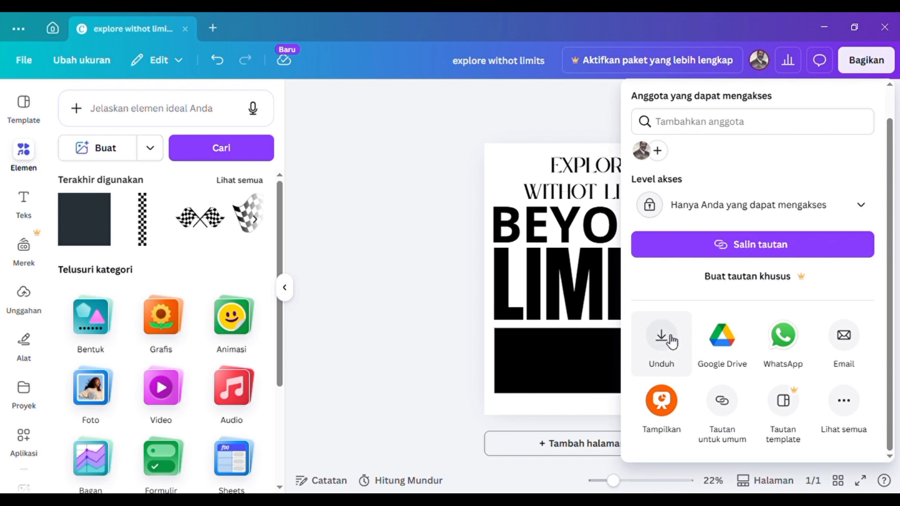
left_click(671, 342)
left_click(823, 156)
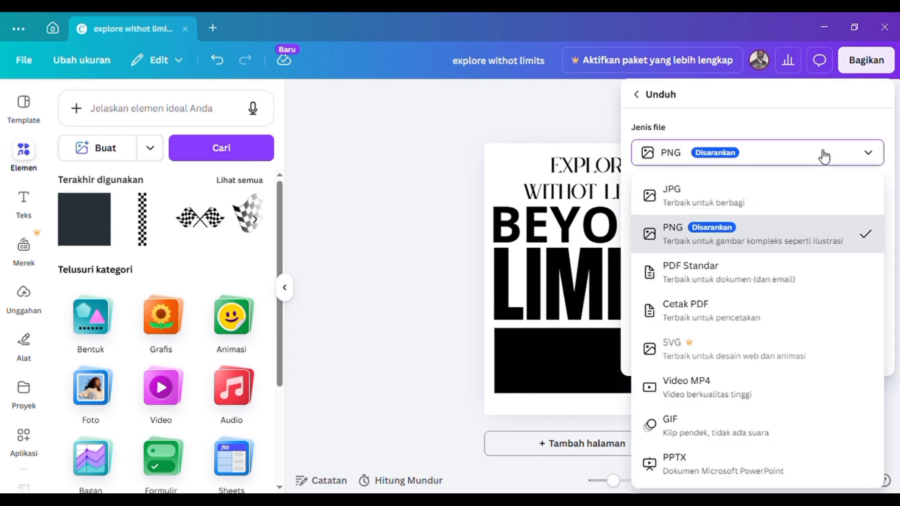
left_click(725, 195)
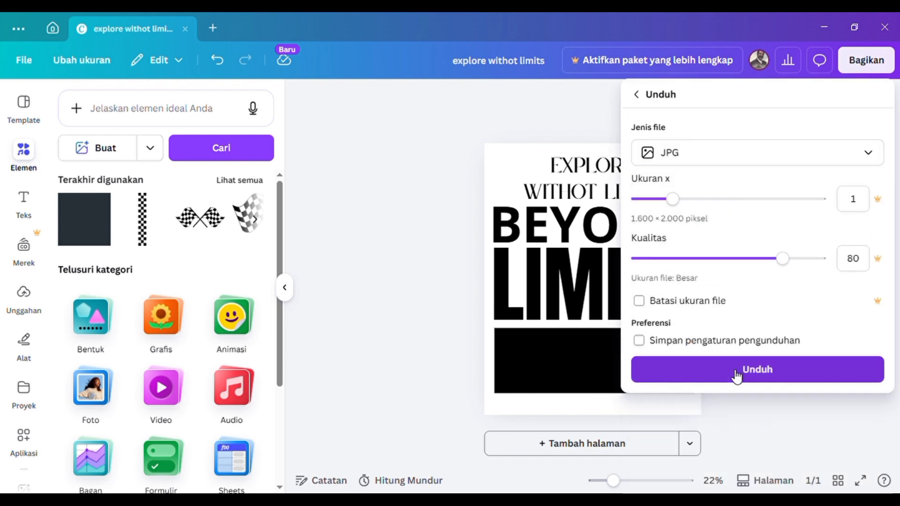
left_click(736, 375)
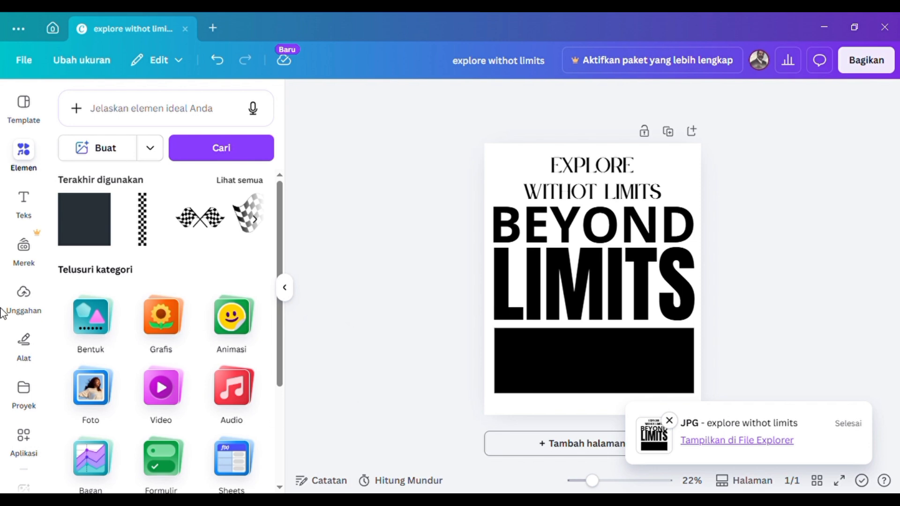
Show the uploaded images and delete all headings and the black rectangle from the page.
scroll(23, 263, "down", 6)
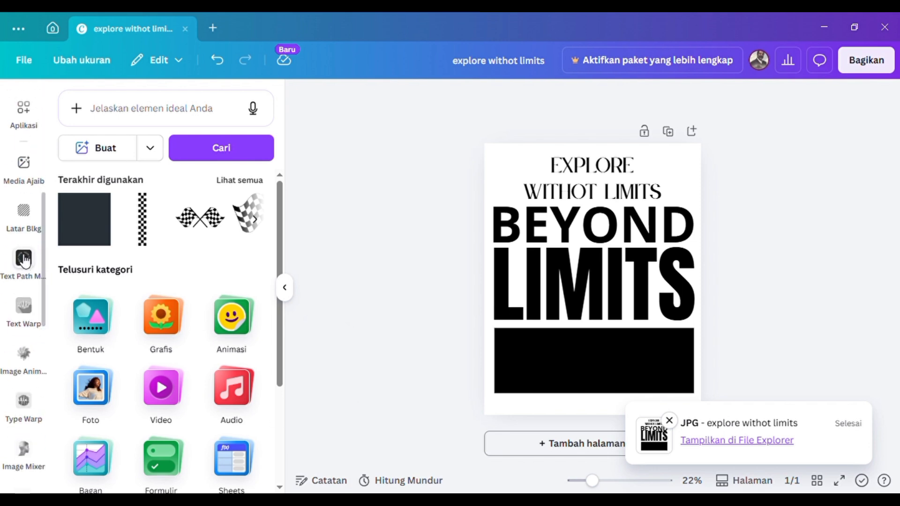
scroll(24, 261, "up", 6)
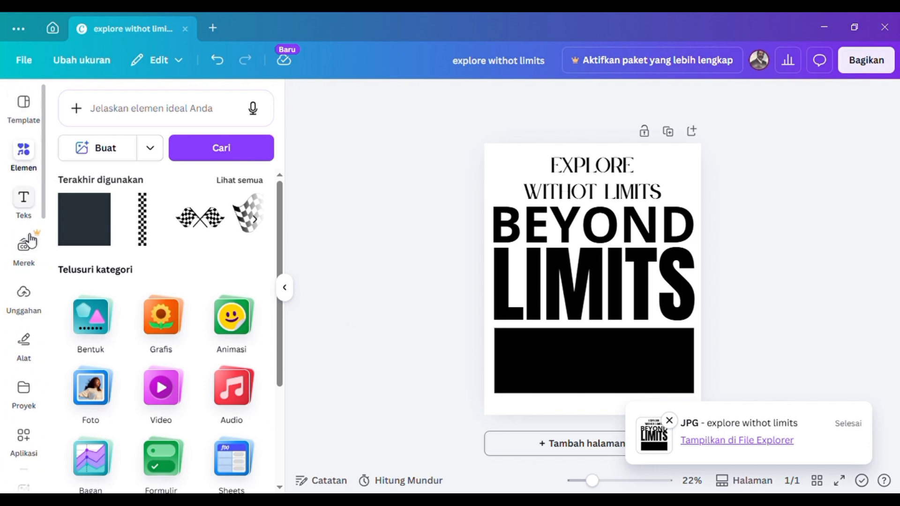
left_click(22, 294)
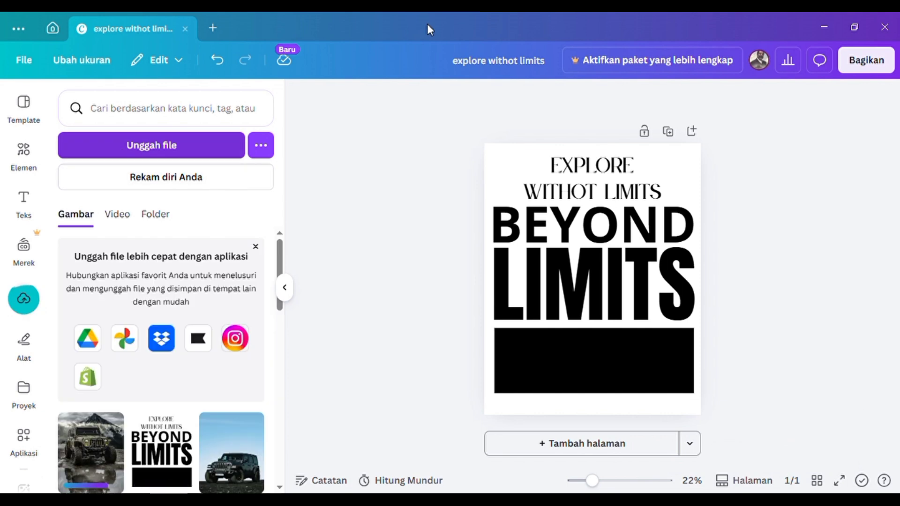
left_click_drag(472, 127, 750, 430)
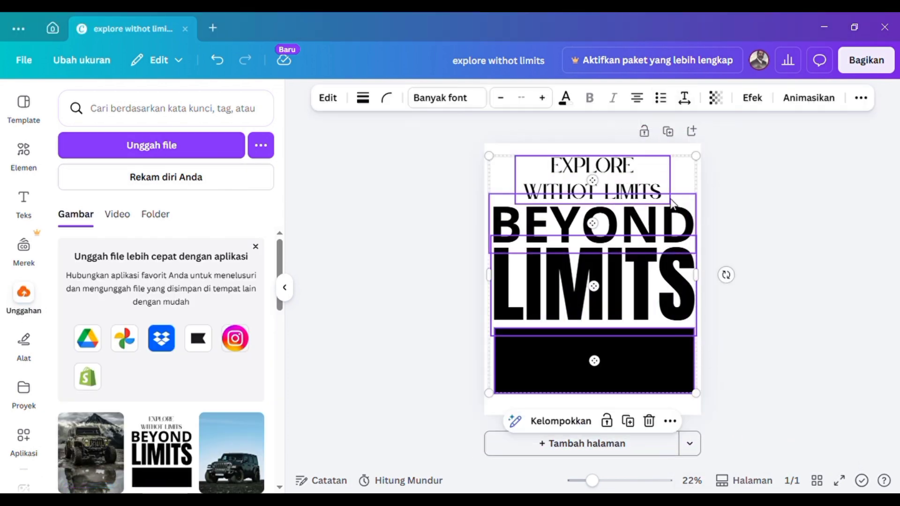
left_click(649, 422)
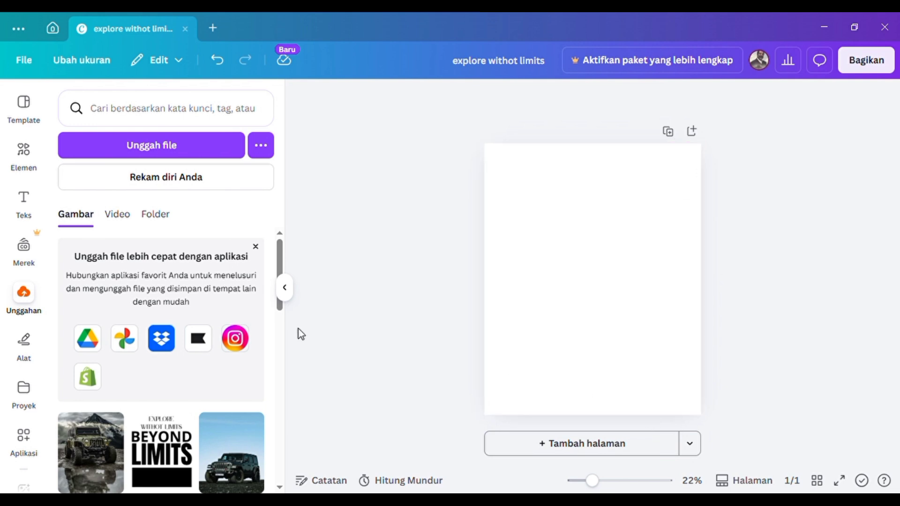
Add the uploaded photo of the white jeep under autumn trees to the empty page.
scroll(138, 387, "down", 5)
scroll(143, 395, "down", 1)
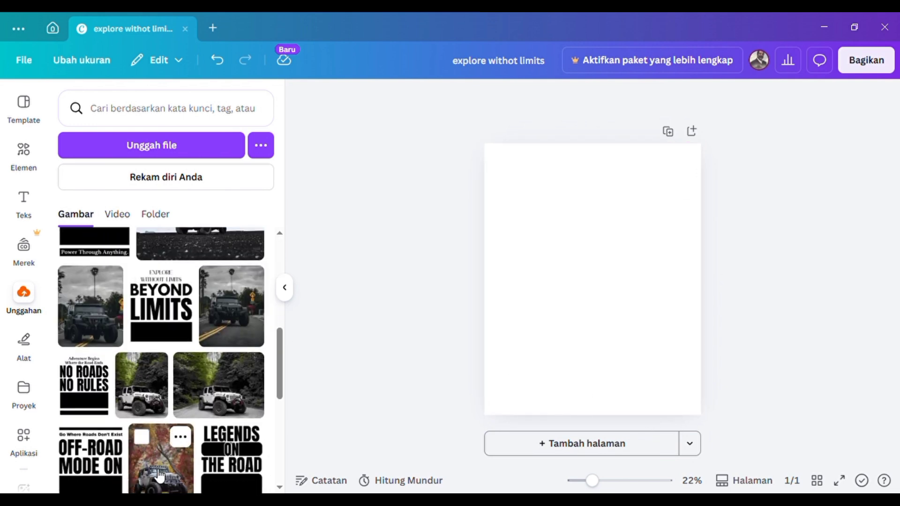
scroll(160, 476, "down", 3)
scroll(168, 289, "up", 1)
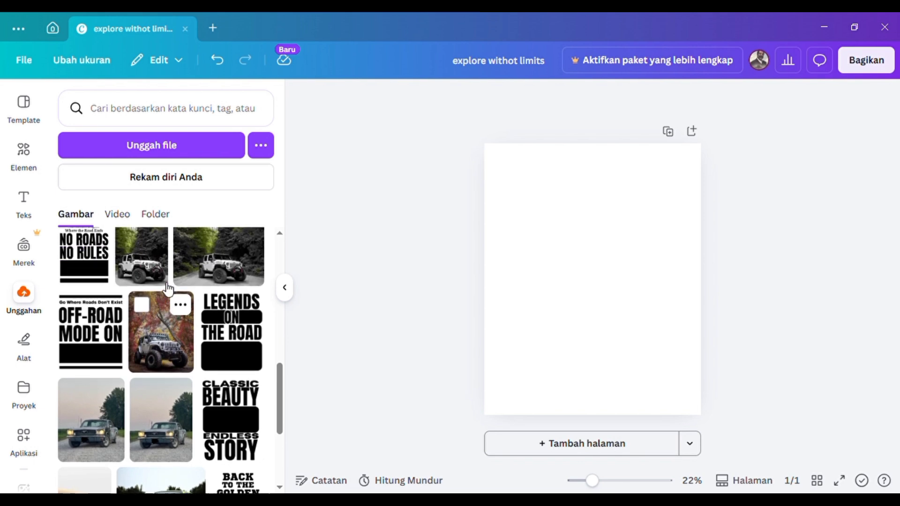
left_click(166, 326)
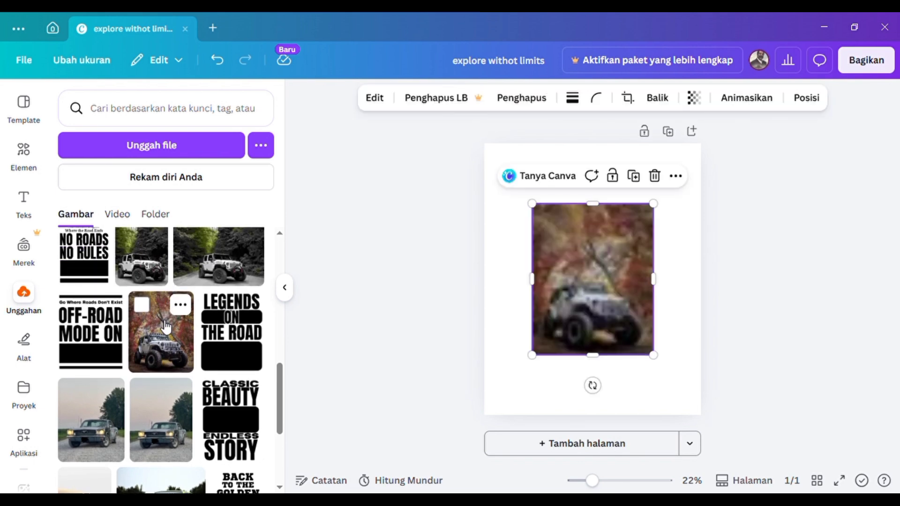
Add the uploaded "BEYOND LIMITS" poster image and offset it from the jeep photo so both can be selected.
scroll(165, 321, "up", 5)
left_click(166, 402)
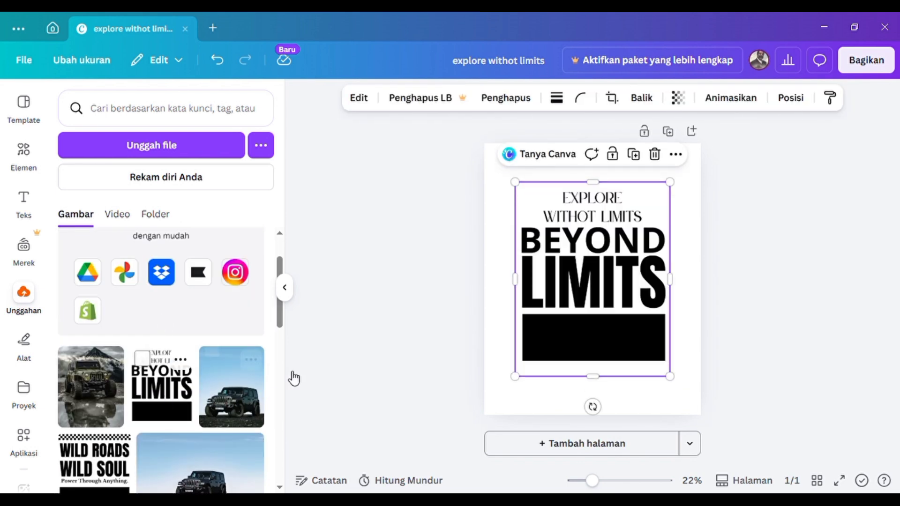
left_click_drag(547, 297, 588, 344)
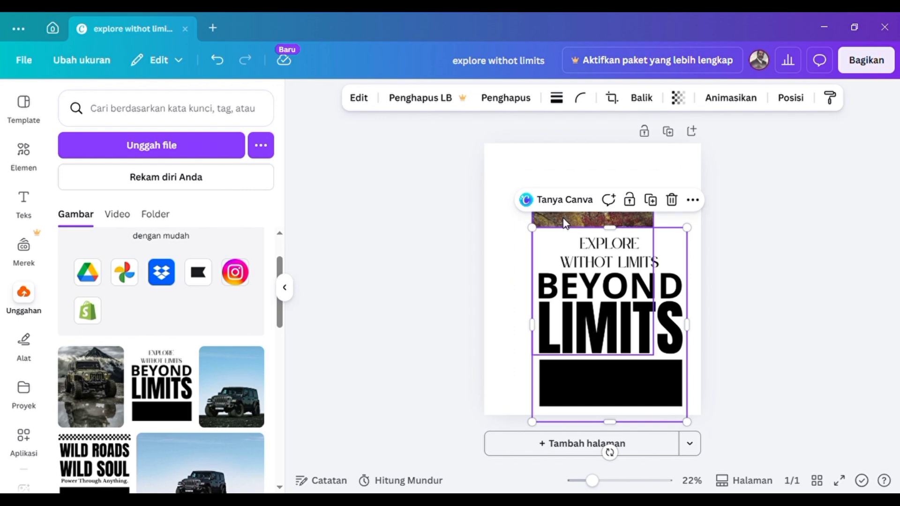
left_click_drag(569, 220, 528, 187)
left_click(392, 289)
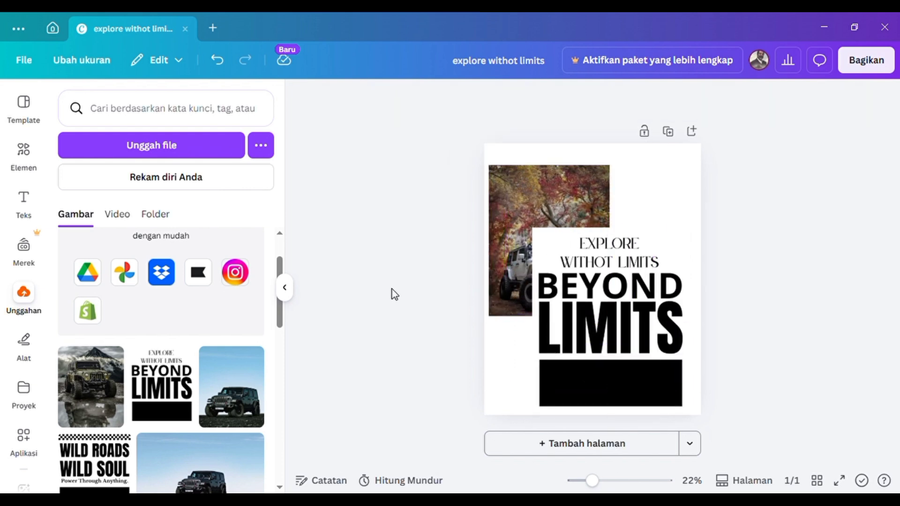
With Blend Image, combine the jeep photo as bottom layer and the poster image as top layer in Screen mode, and add the result to the design.
left_click(23, 438)
left_click(79, 158)
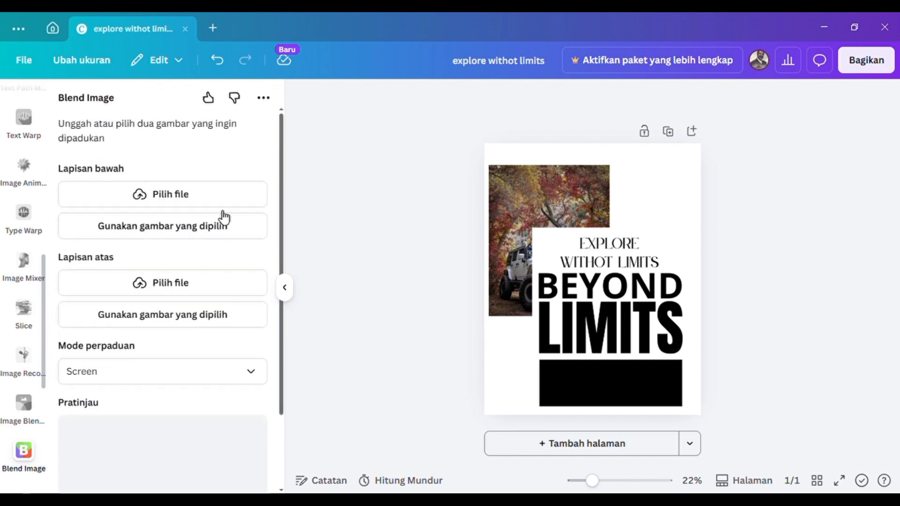
left_click(516, 215)
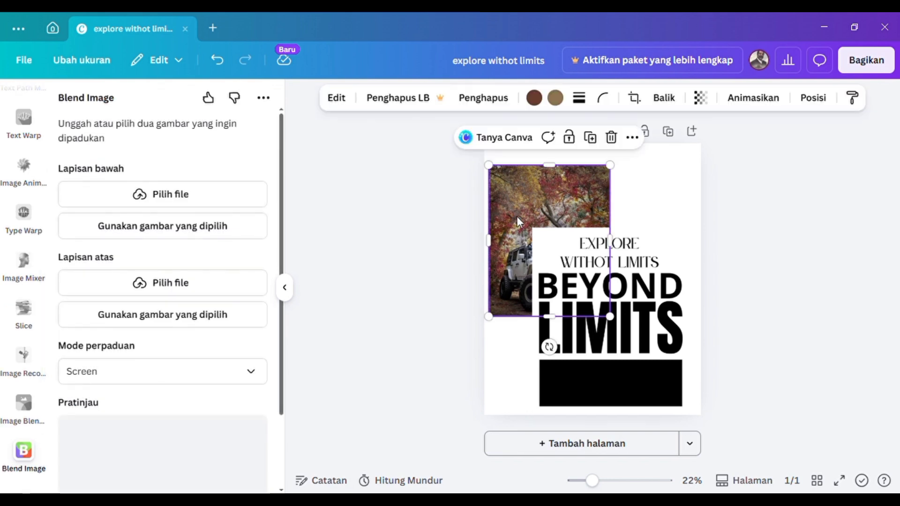
left_click(162, 230)
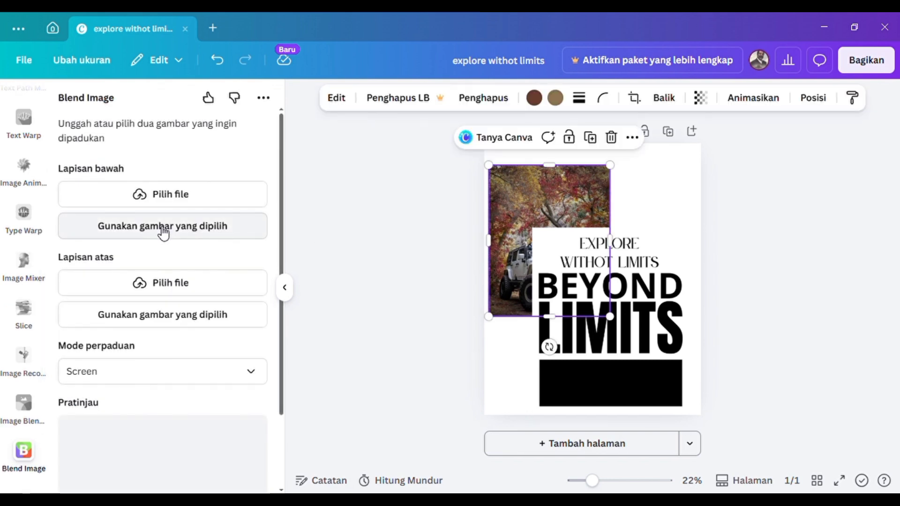
left_click(615, 349)
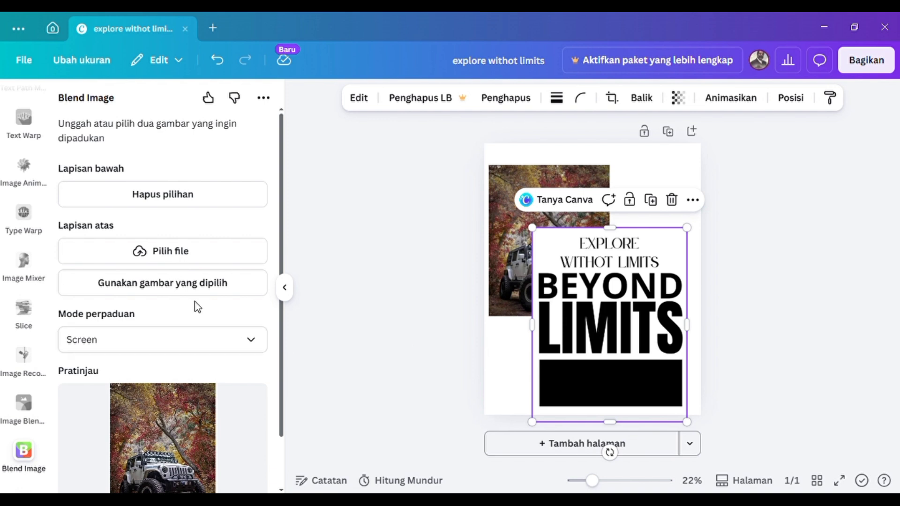
left_click(192, 287)
left_click(183, 482)
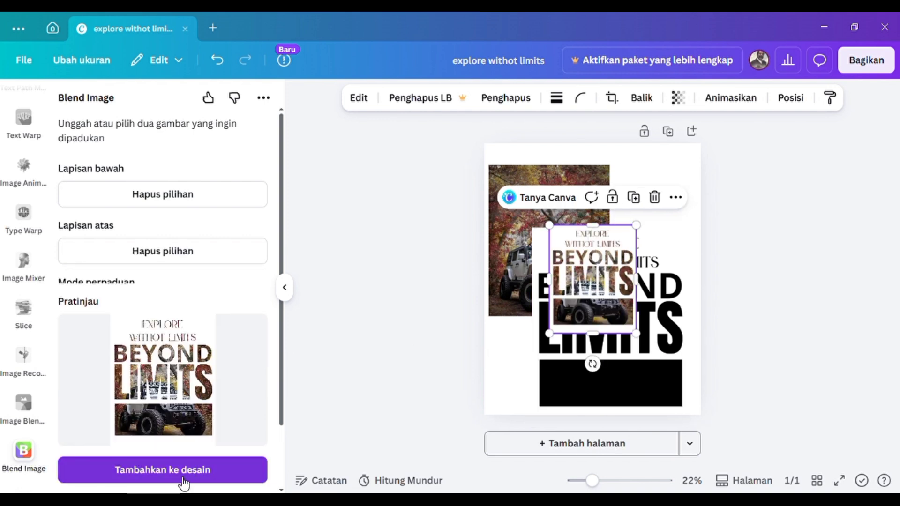
Delete the original jeep photo and the black poster image, keeping only the blended image.
left_click(499, 258)
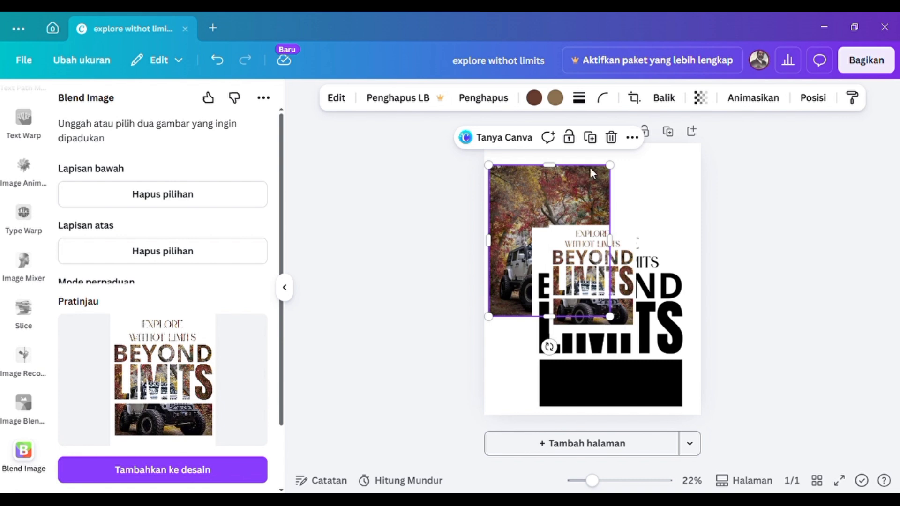
left_click(611, 138)
left_click(648, 306)
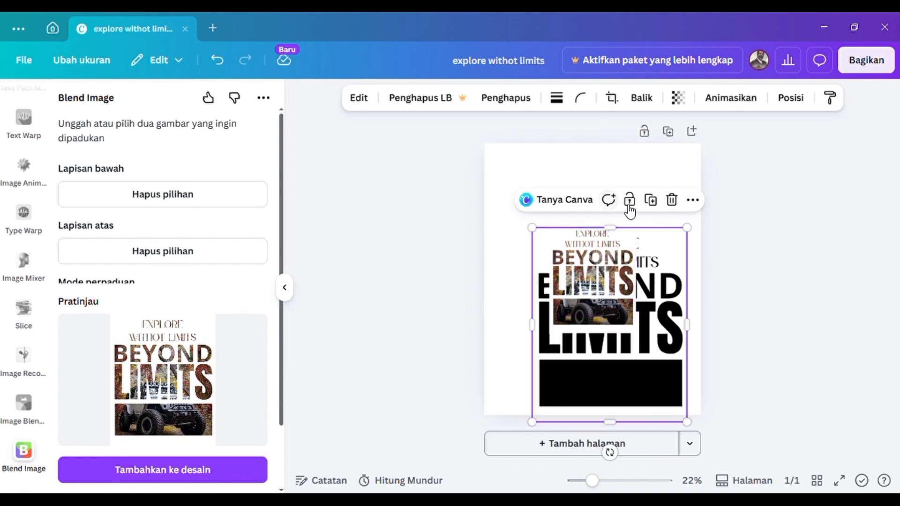
left_click(672, 199)
Align the blended image with the page's upper-left corner and enlarge it to fill the whole page.
left_click_drag(590, 262, 523, 178)
left_click_drag(569, 252, 654, 457)
left_click(791, 339)
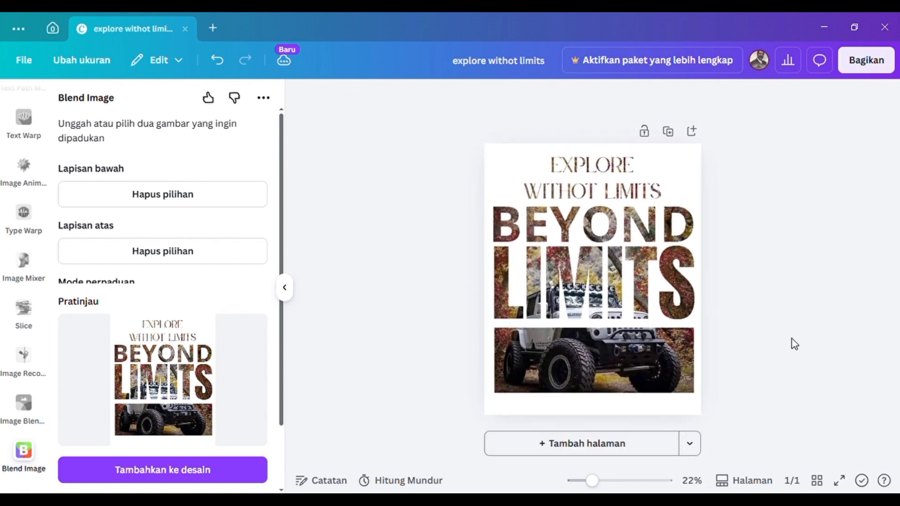
left_click(603, 359)
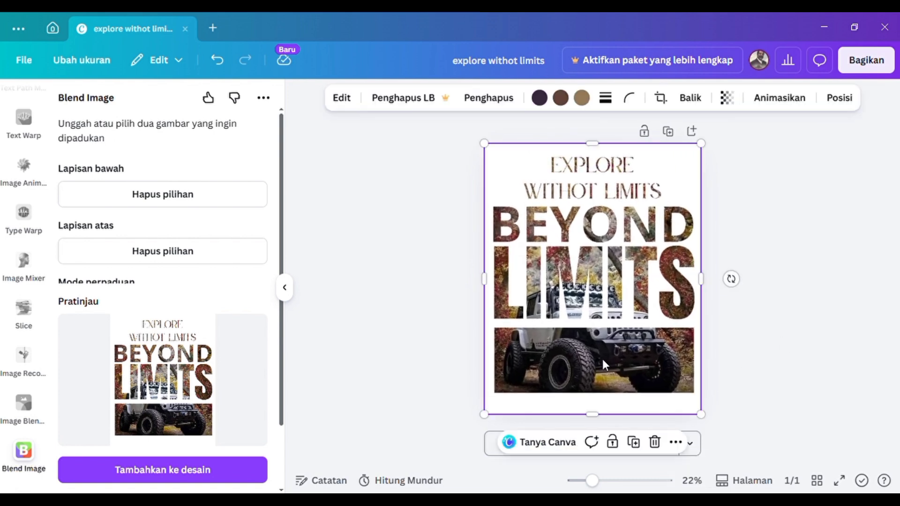
left_click(776, 343)
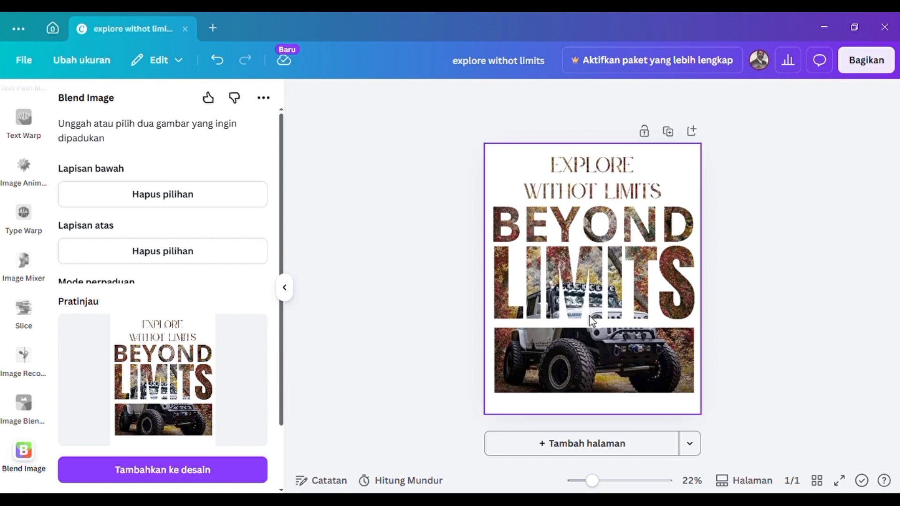
Add the autumn jeep photo from the uploads again and enlarge it to cover the page, matching the blended image.
scroll(24, 204, "up", 5)
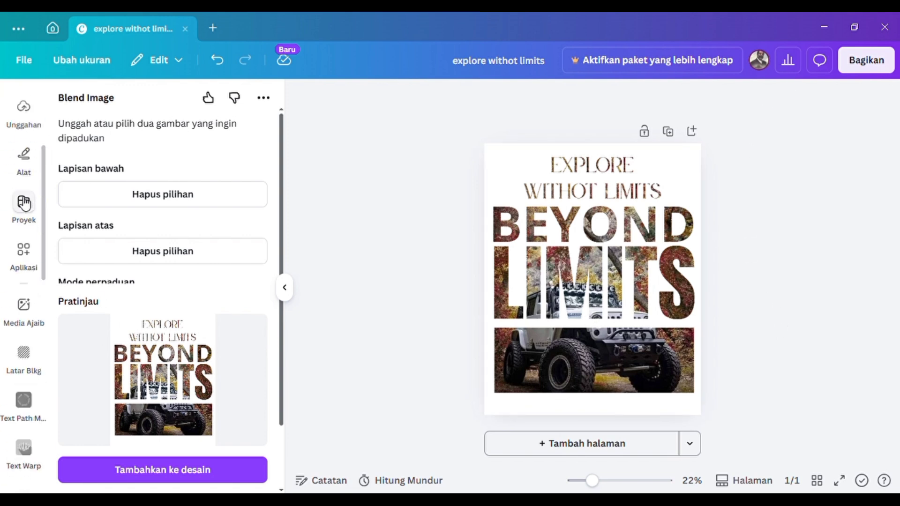
left_click(24, 255)
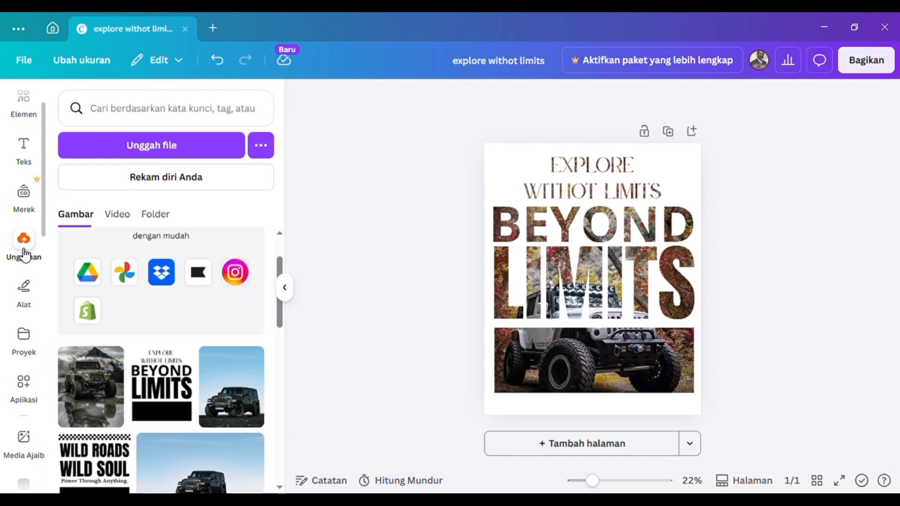
scroll(101, 398, "down", 8)
scroll(103, 402, "down", 1)
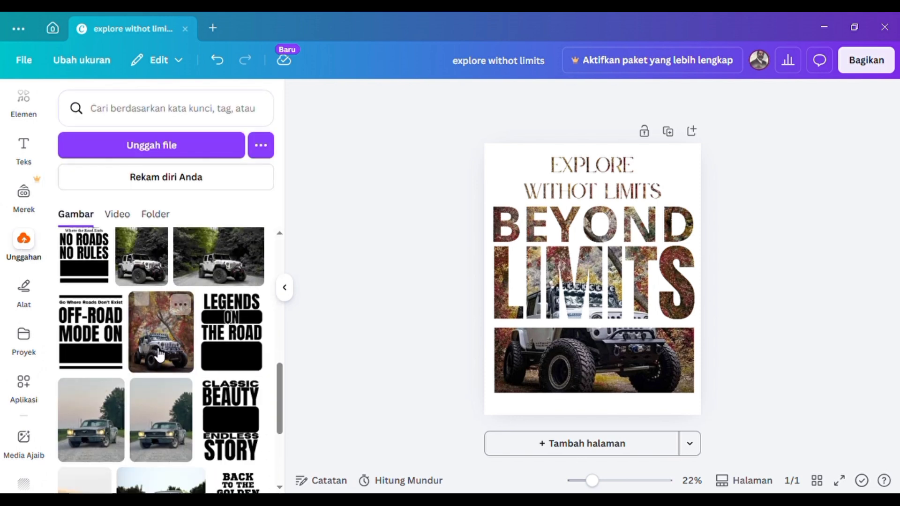
left_click(161, 331)
left_click_drag(564, 273, 521, 216)
left_click_drag(607, 296, 687, 427)
Apply the Tundra filter from the Sejuk (cool) group to both the blended poster image and the cut-out jeep.
left_click(206, 100)
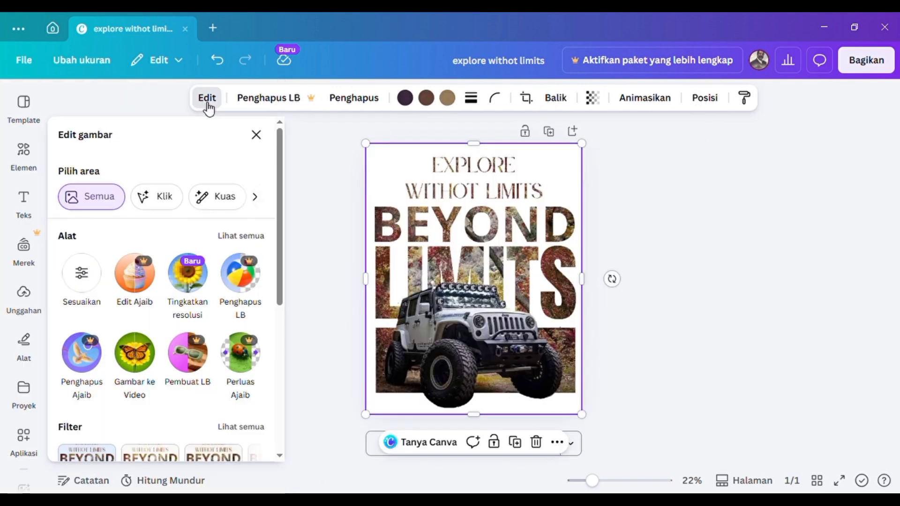
scroll(160, 223, "down", 4)
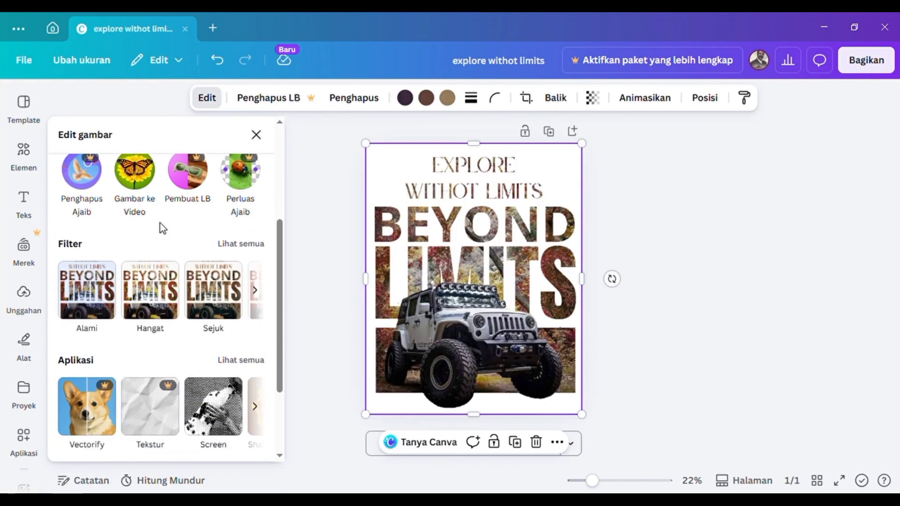
left_click(252, 231)
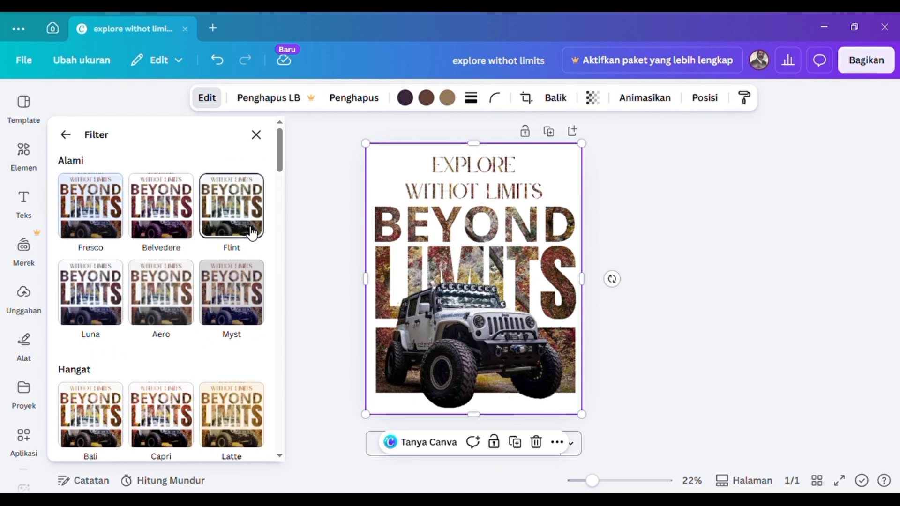
scroll(219, 365, "down", 1)
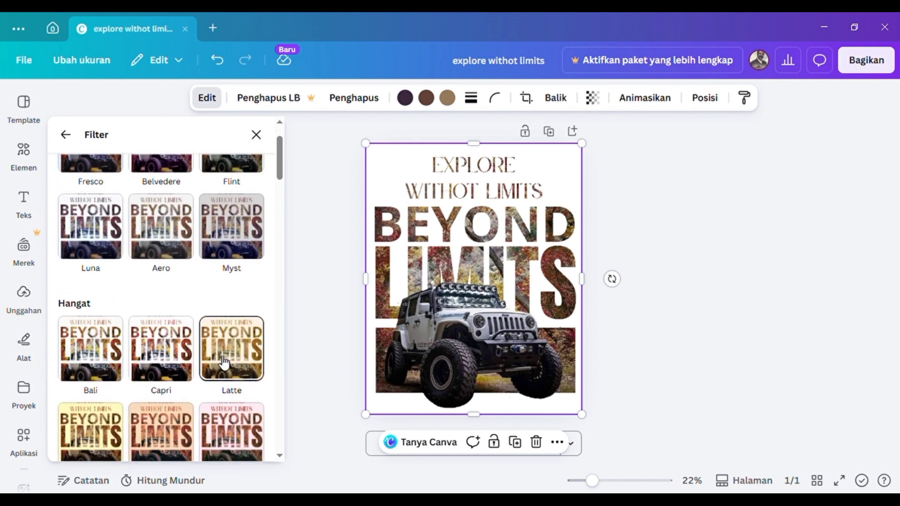
scroll(225, 363, "down", 4)
scroll(222, 356, "down", 1)
left_click(223, 324)
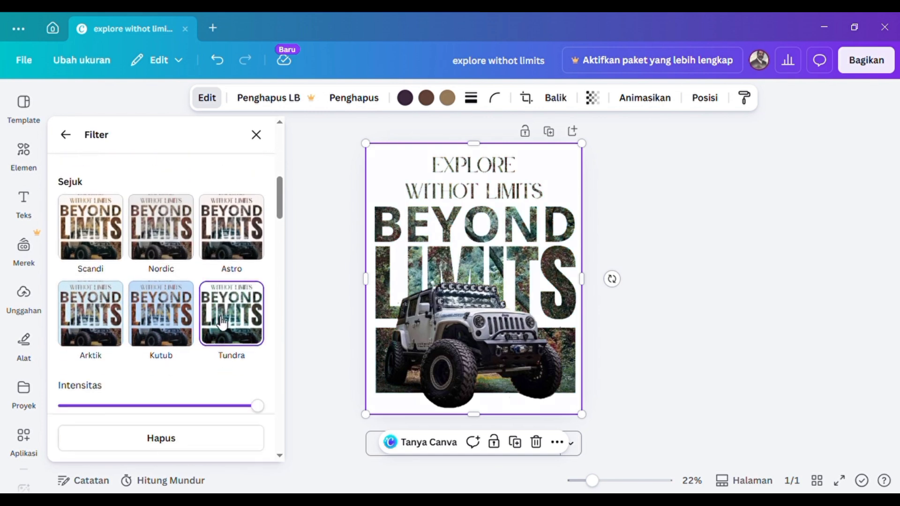
left_click(454, 344)
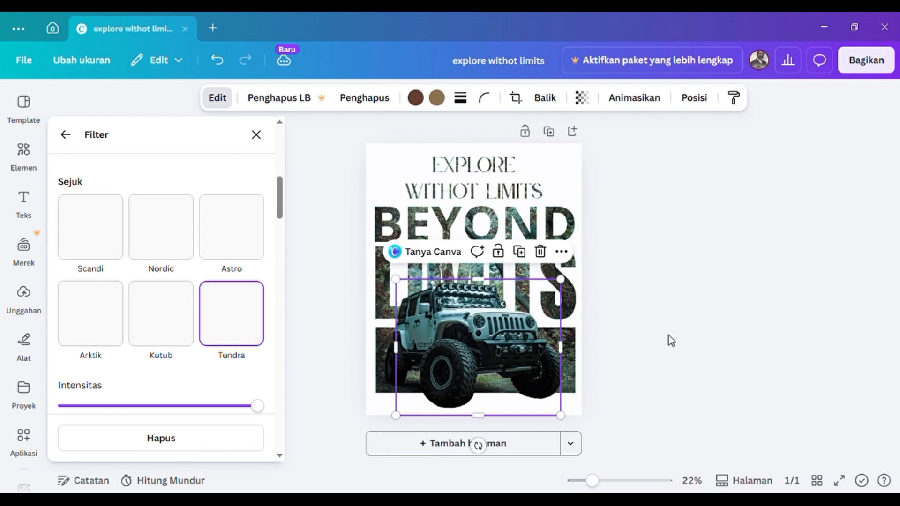
left_click(670, 338)
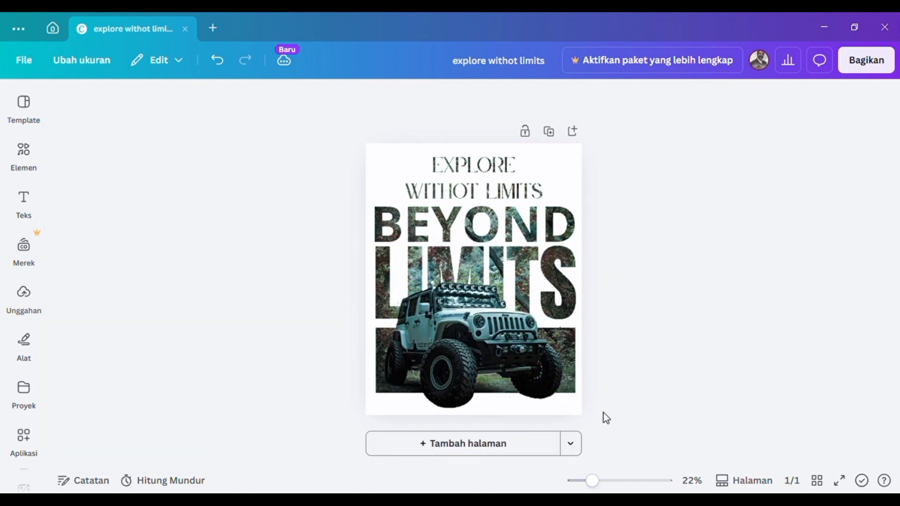
Download the finished poster as a JPG file and dismiss the download notification.
left_click(881, 64)
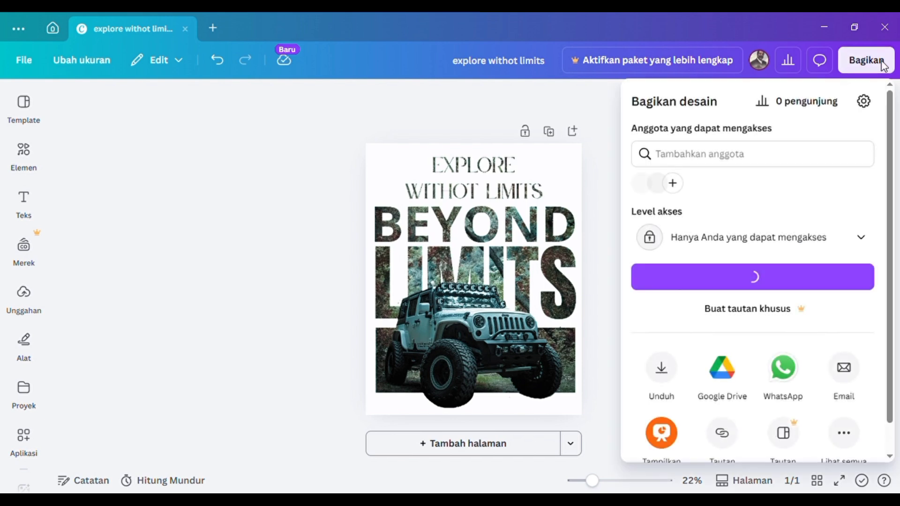
left_click(660, 379)
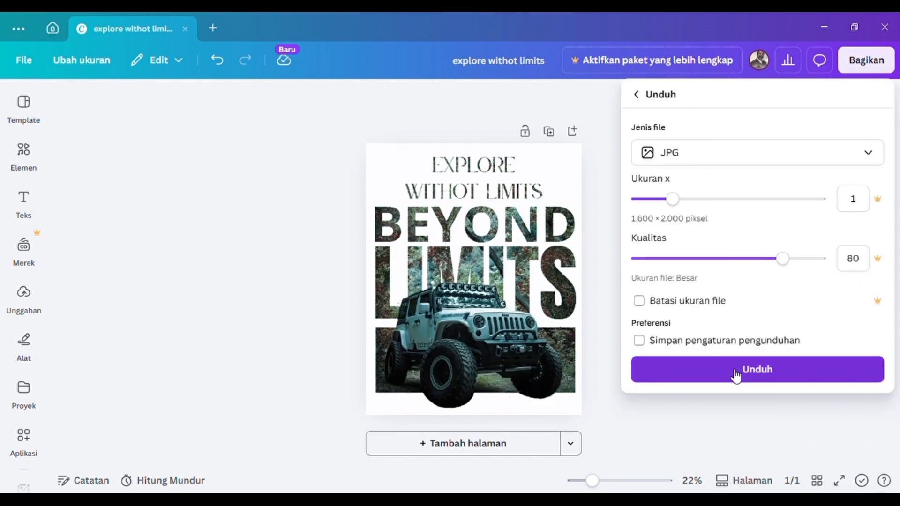
left_click(734, 372)
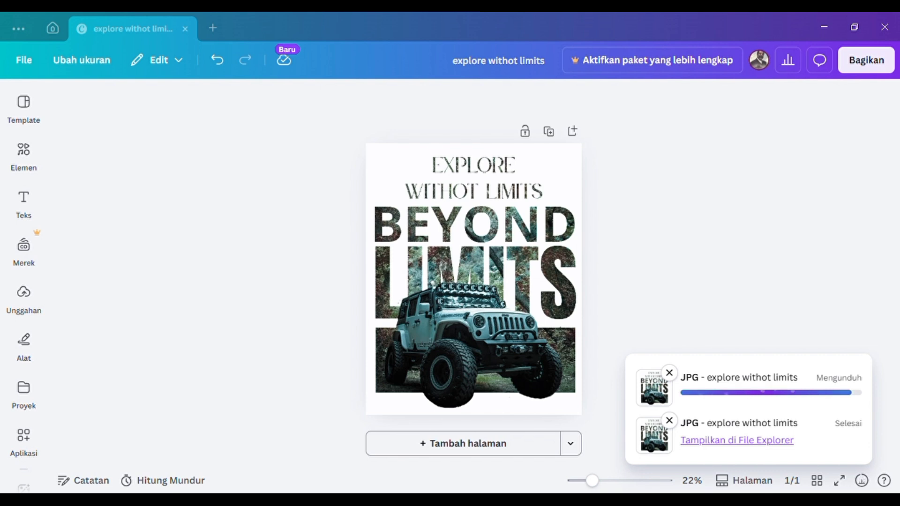
left_click(668, 373)
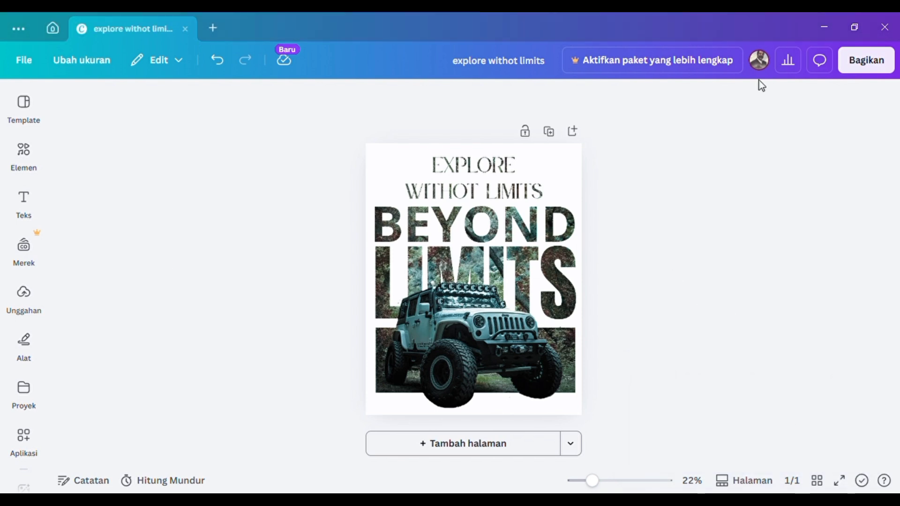